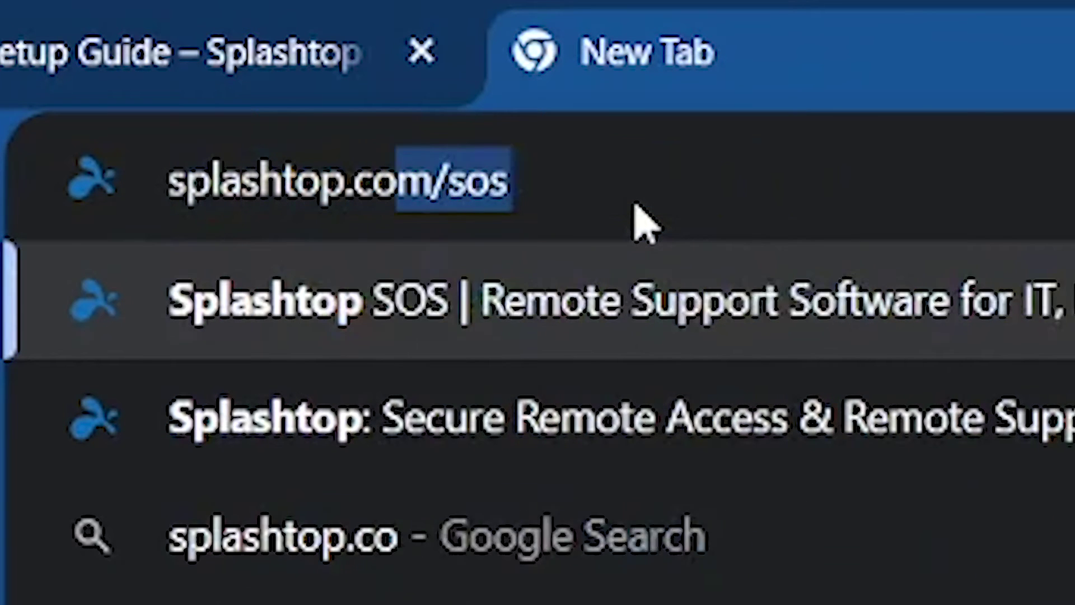
Go from splashtop.com/support through On-Prem Announcements & Downloads to the Splashtop Gateway v3.26.5 article.
text(m/support)
key(Return)
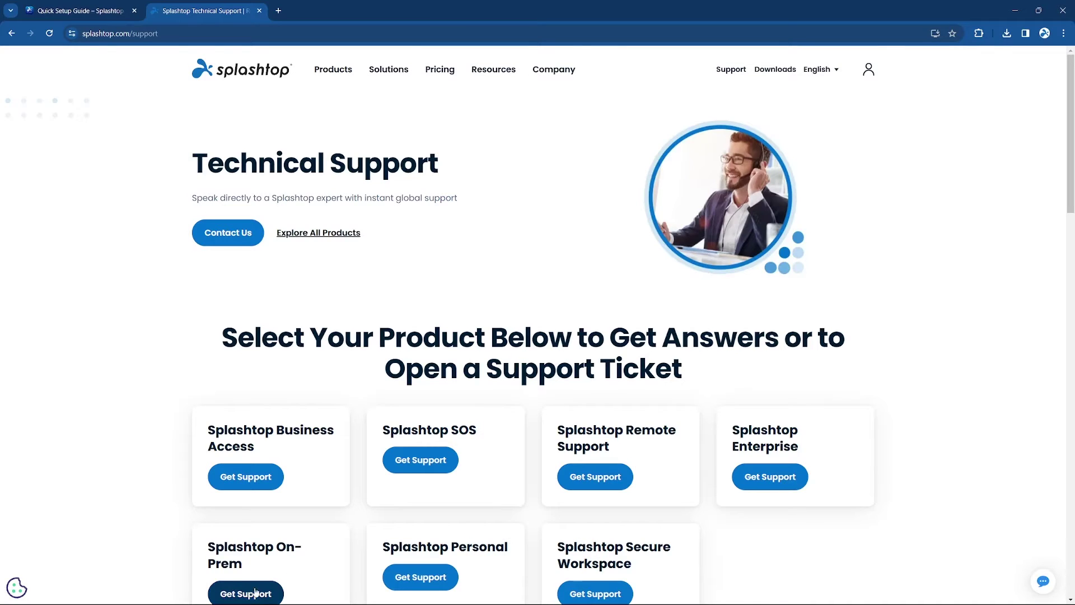
scroll(243, 504, down, 4)
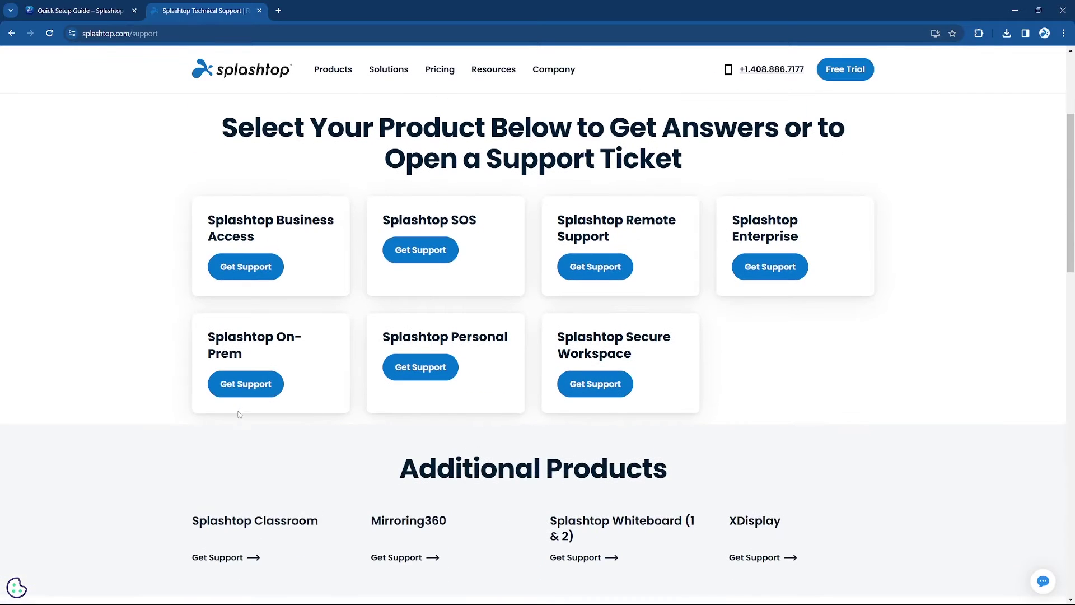
click(237, 385)
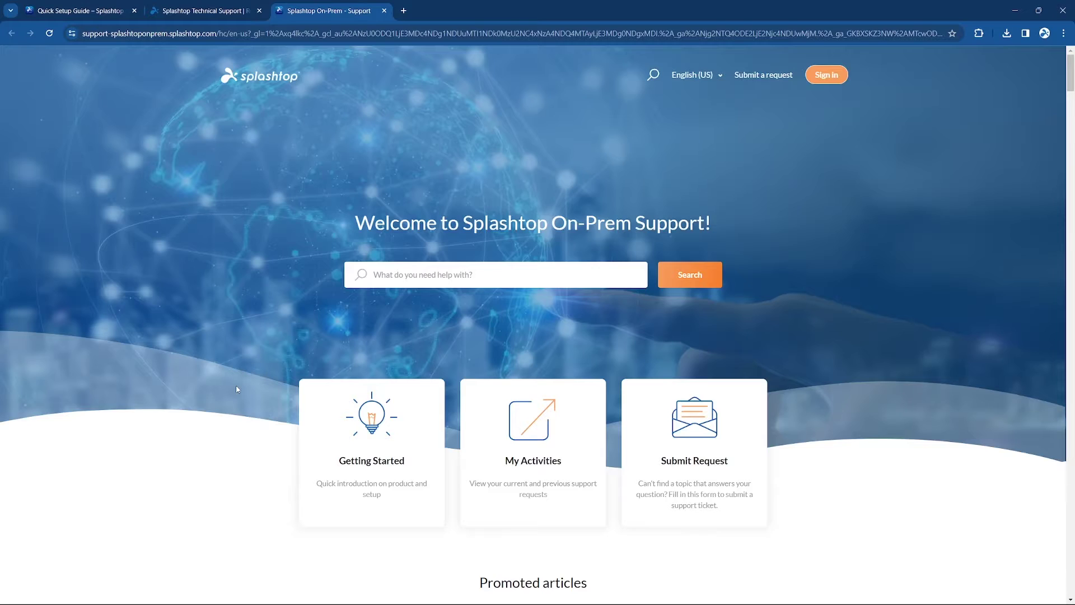
scroll(303, 393, down, 15)
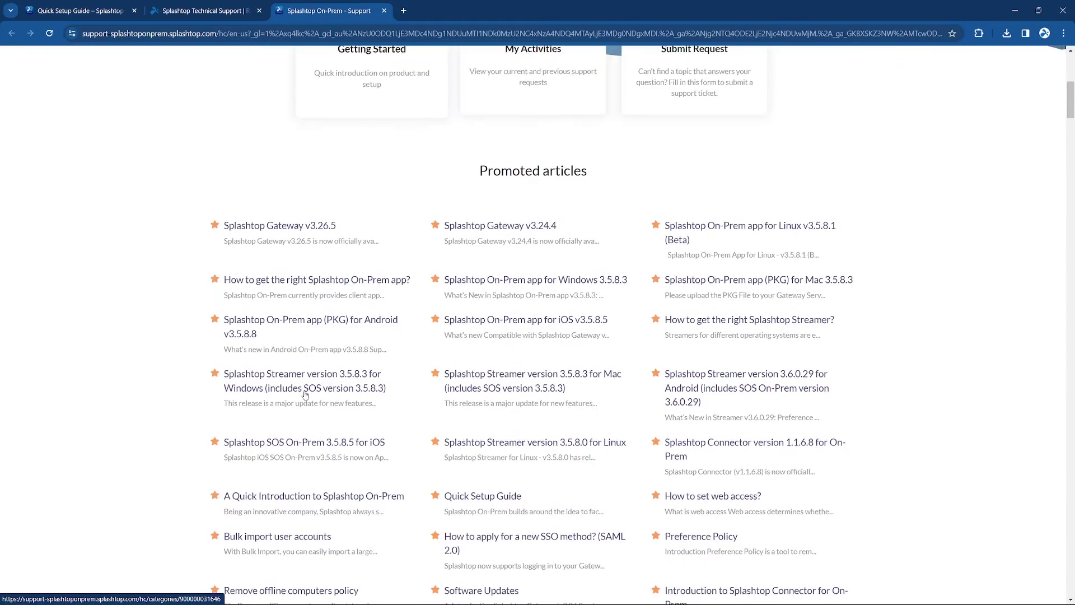
scroll(306, 395, down, 5)
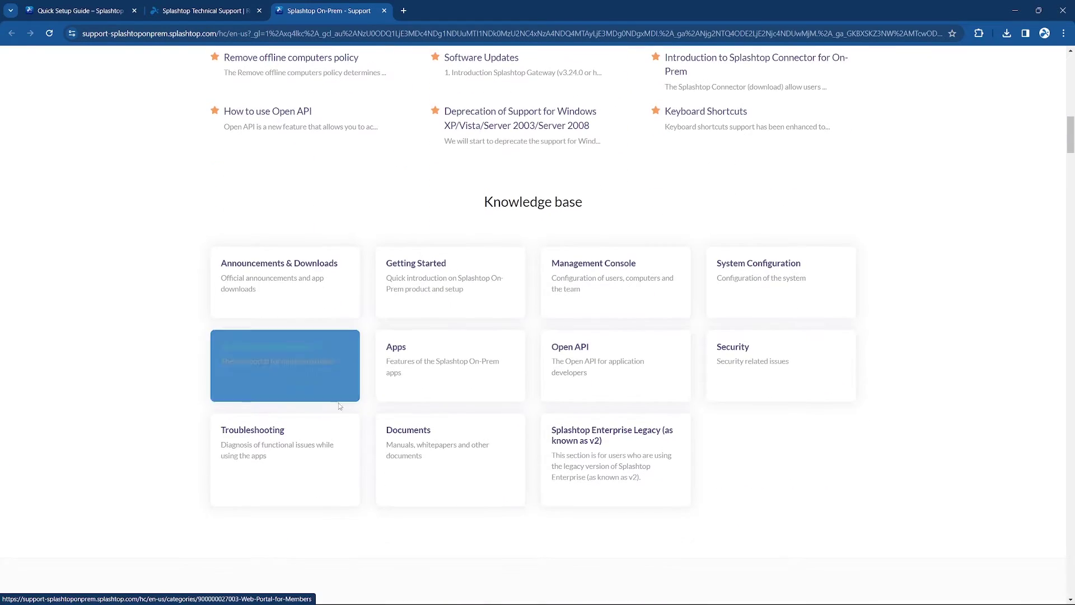
click(323, 297)
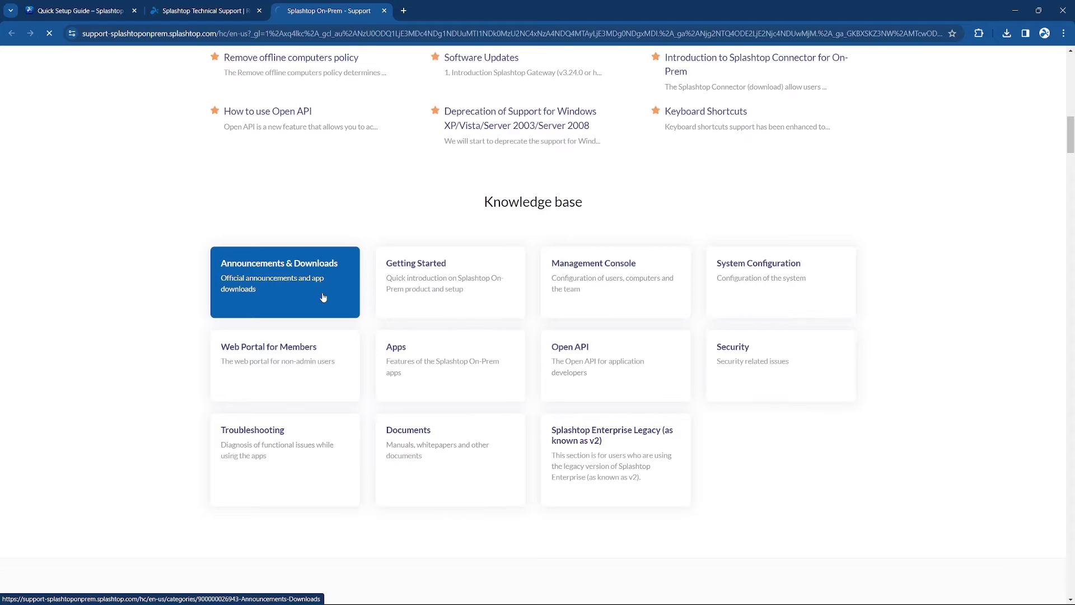
click(241, 307)
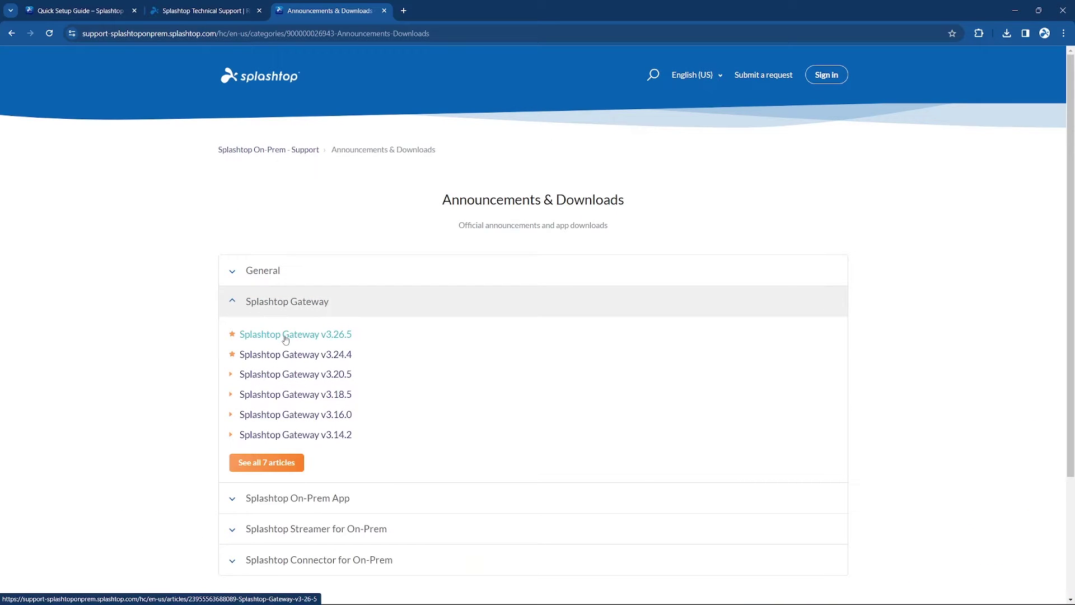
click(286, 336)
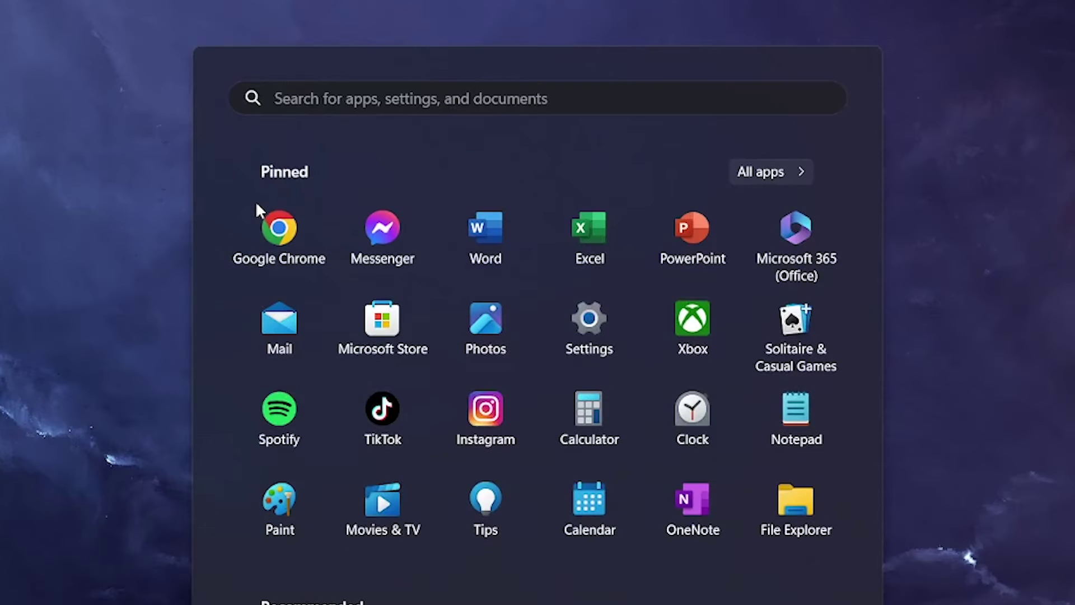
Find Splashtop Gateway via Start search 'gatewa' and advance its setup past database settings.
text(gatewa)
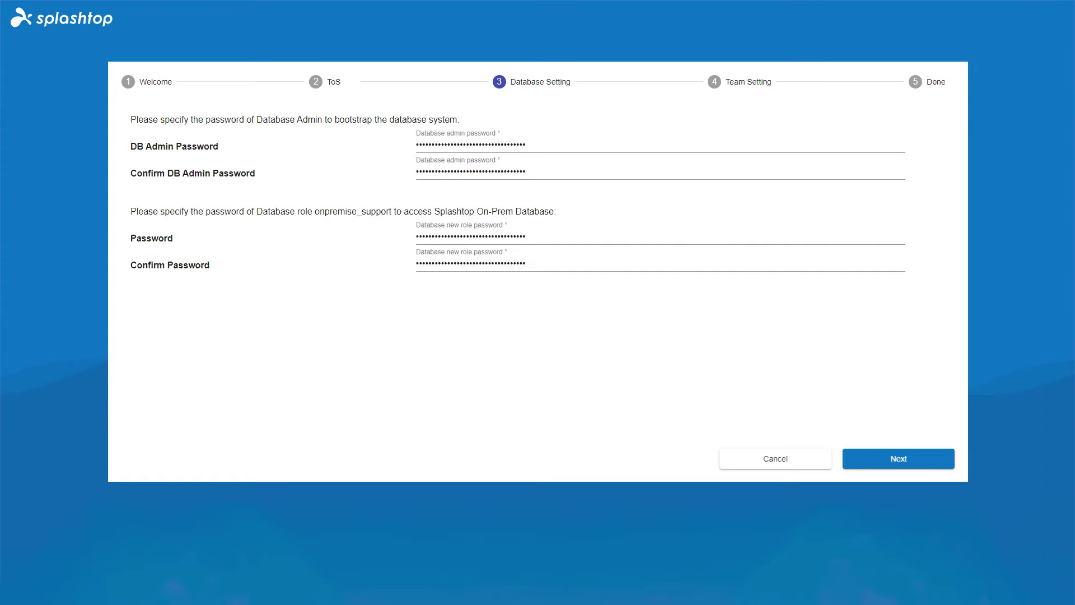
key(Return)
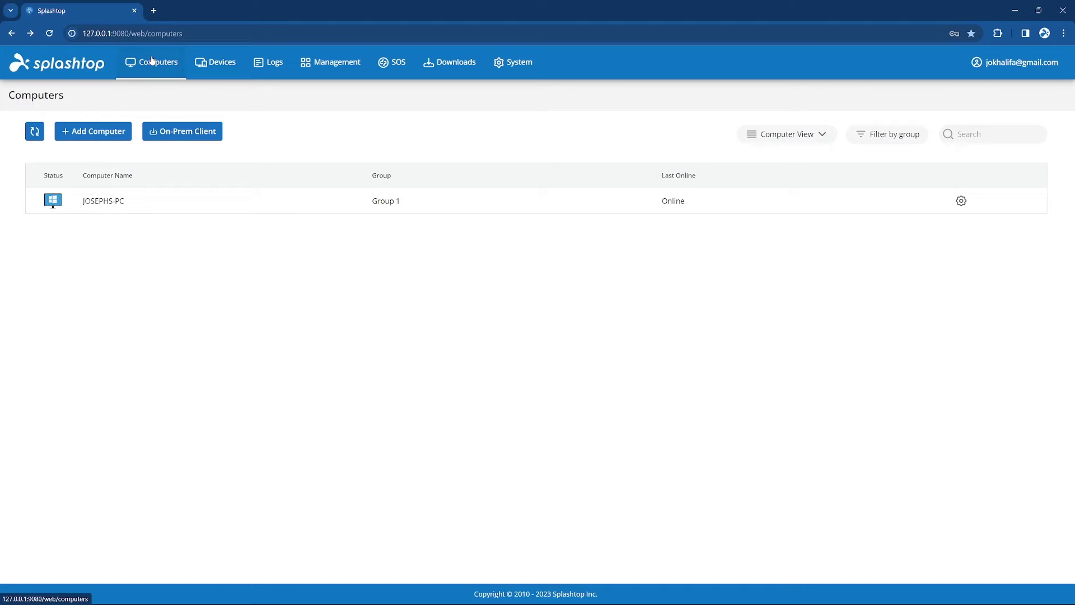
Download the Windows On-Prem Client installer from the On-Prem Client page.
click(177, 134)
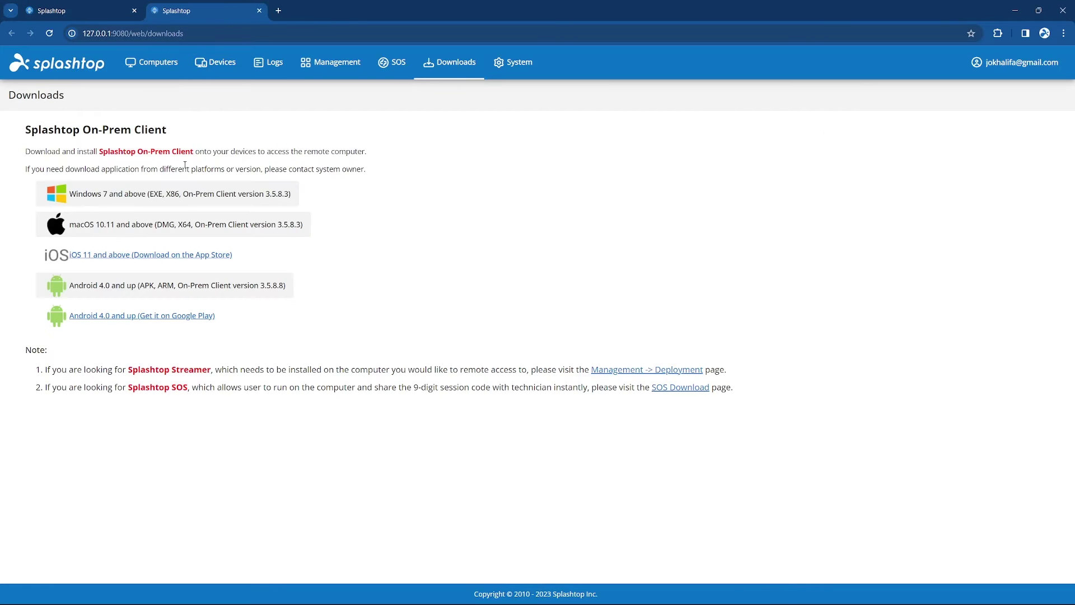
click(210, 197)
click(129, 65)
Download the Windows Streamer installer from the My On-Prem Deployment package.
click(105, 134)
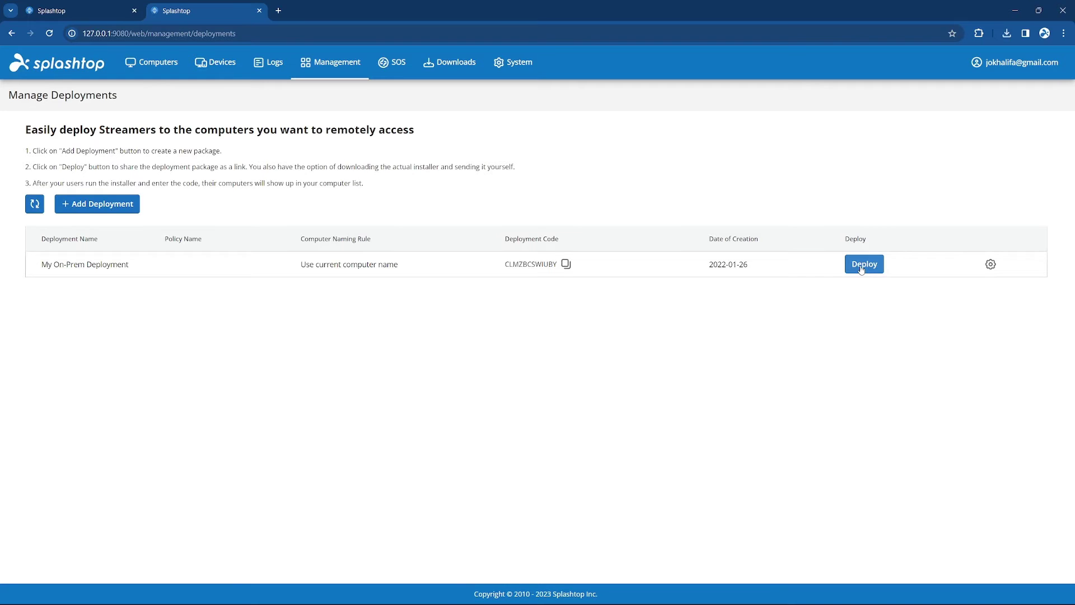
click(861, 267)
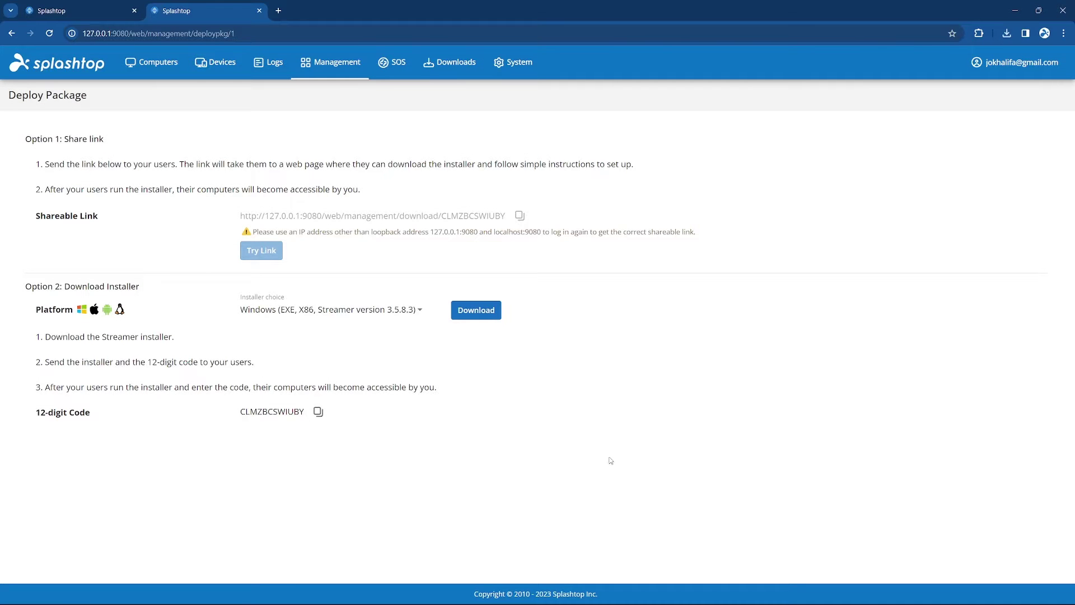
click(492, 310)
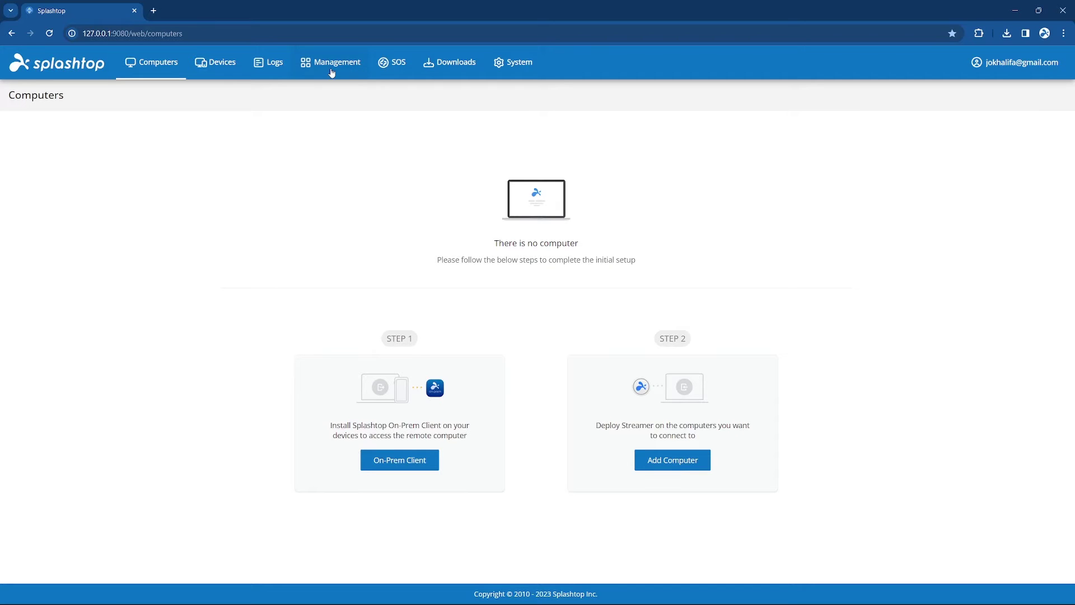
Create a group named 'Group 1' on the Management > Grouping page.
click(332, 73)
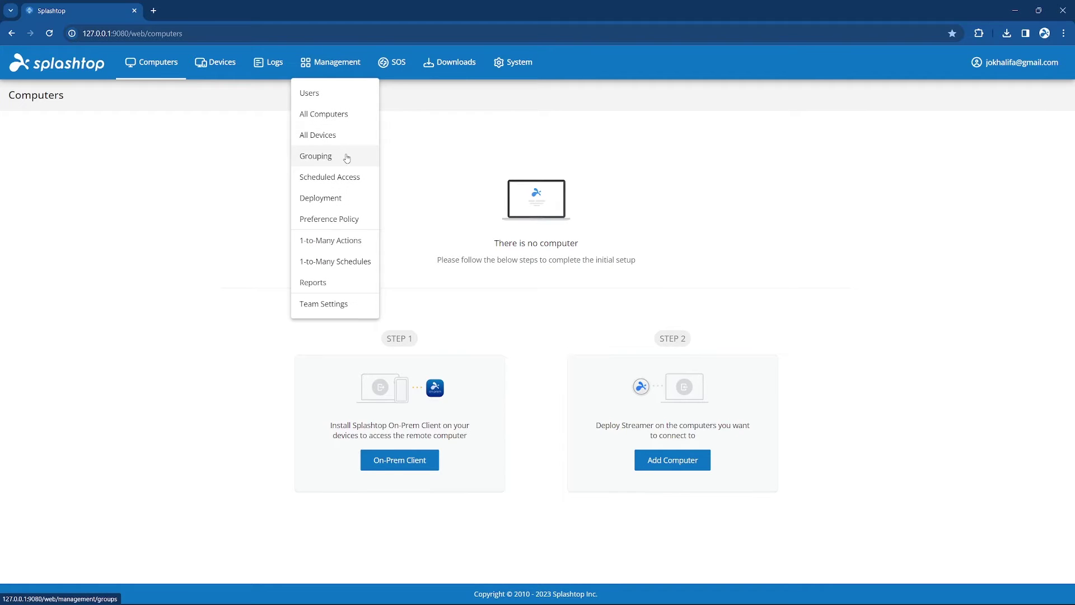
click(347, 158)
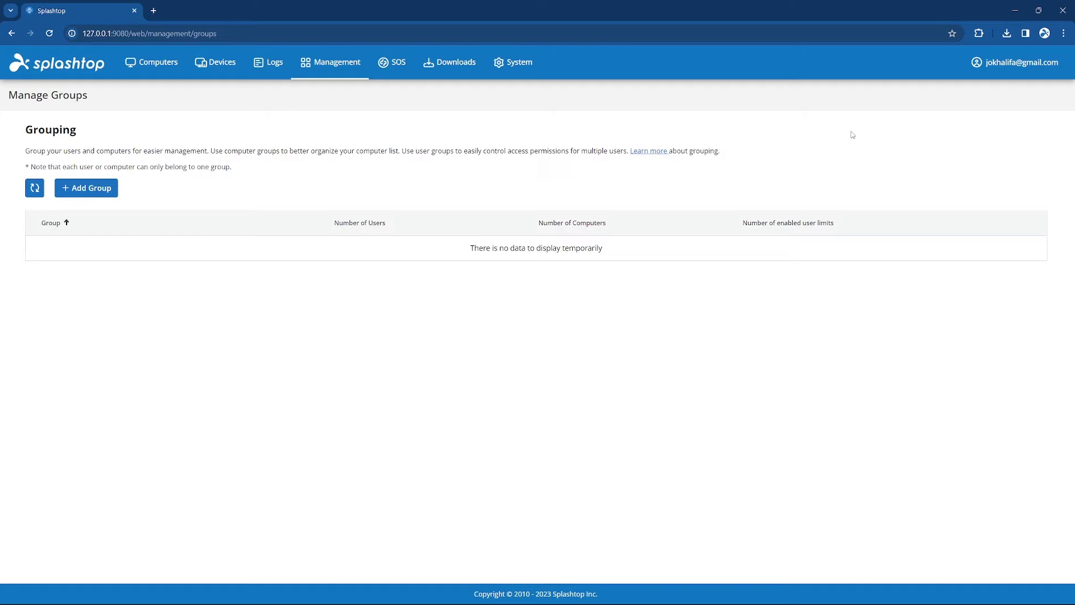
click(98, 189)
click(313, 138)
text(Gr)
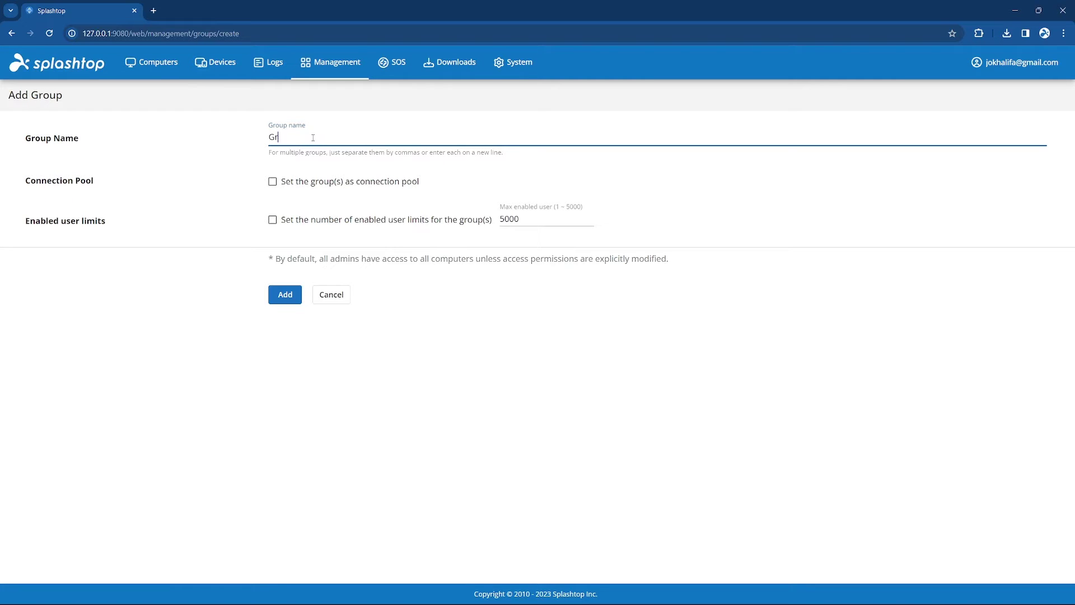
text(oup 1)
click(285, 295)
click(718, 246)
Create a second group named 'Group 2'.
click(86, 187)
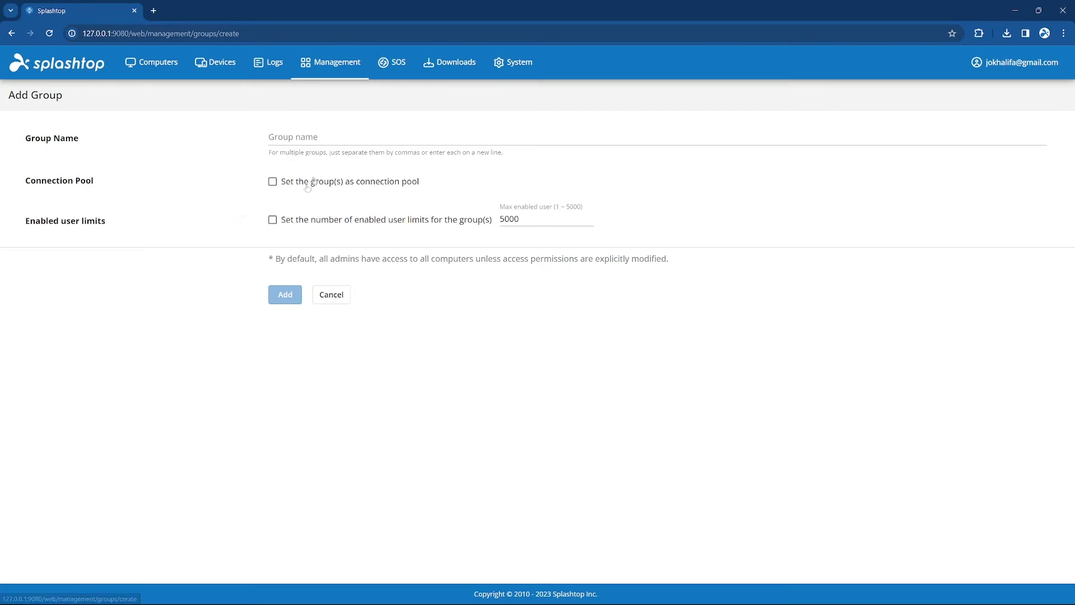
click(302, 138)
text(Group 2)
click(285, 295)
click(719, 242)
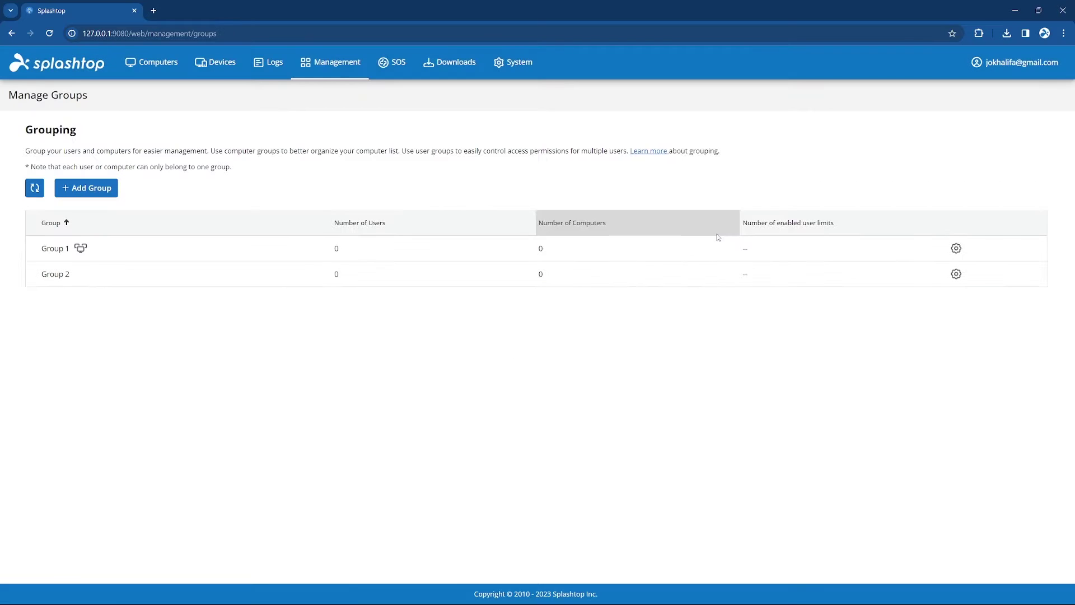
Add a local Member user with an e-mail account and password, assigned to Group 1.
click(314, 101)
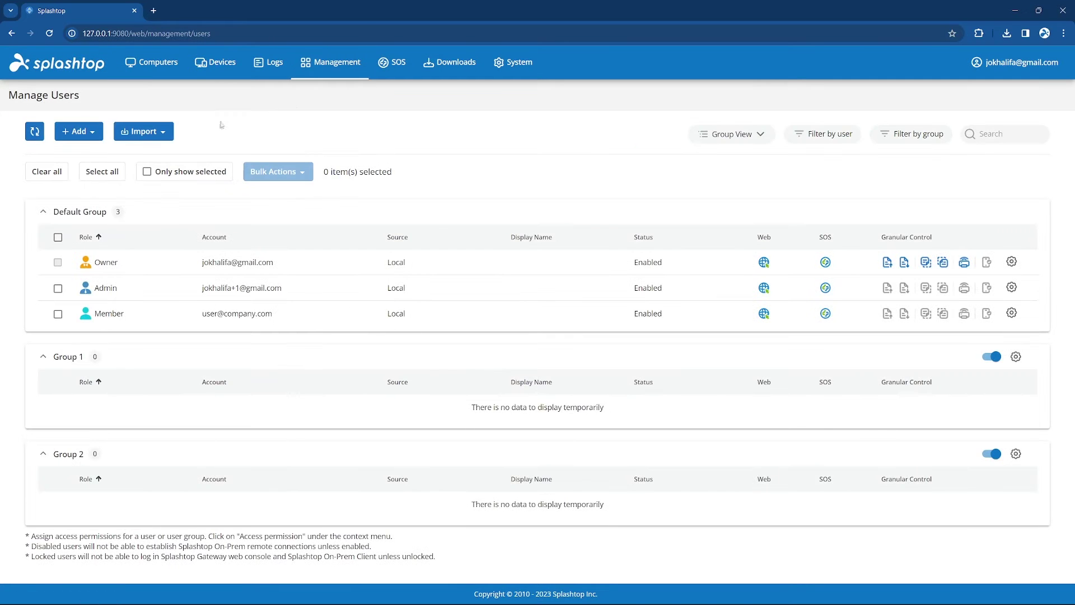
click(79, 131)
click(79, 153)
text(user1)
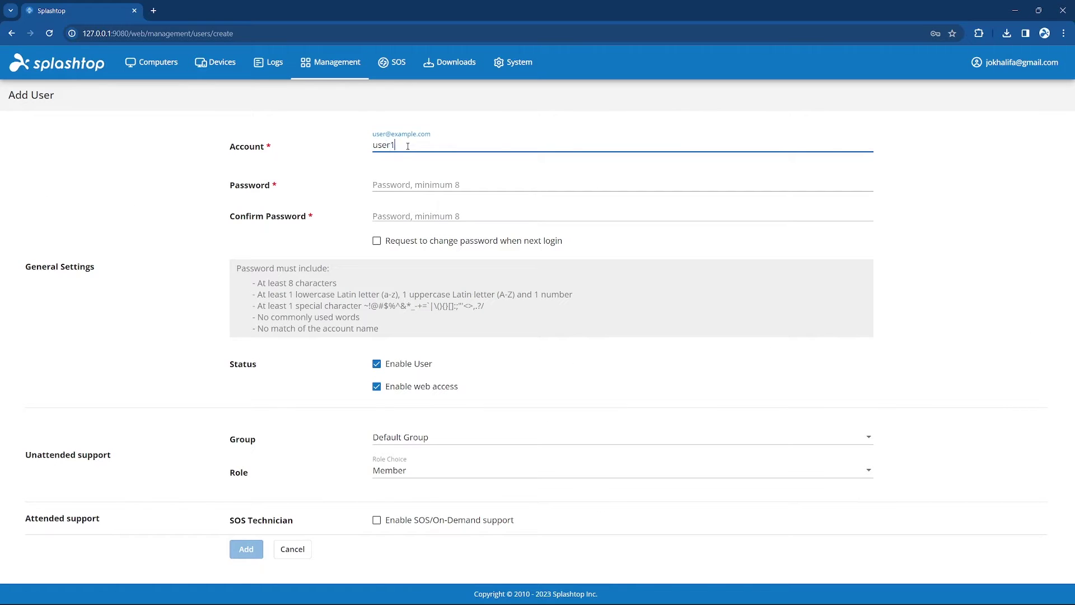
text(@company.com)
key(Tab)
text(P@ssw0rd1)
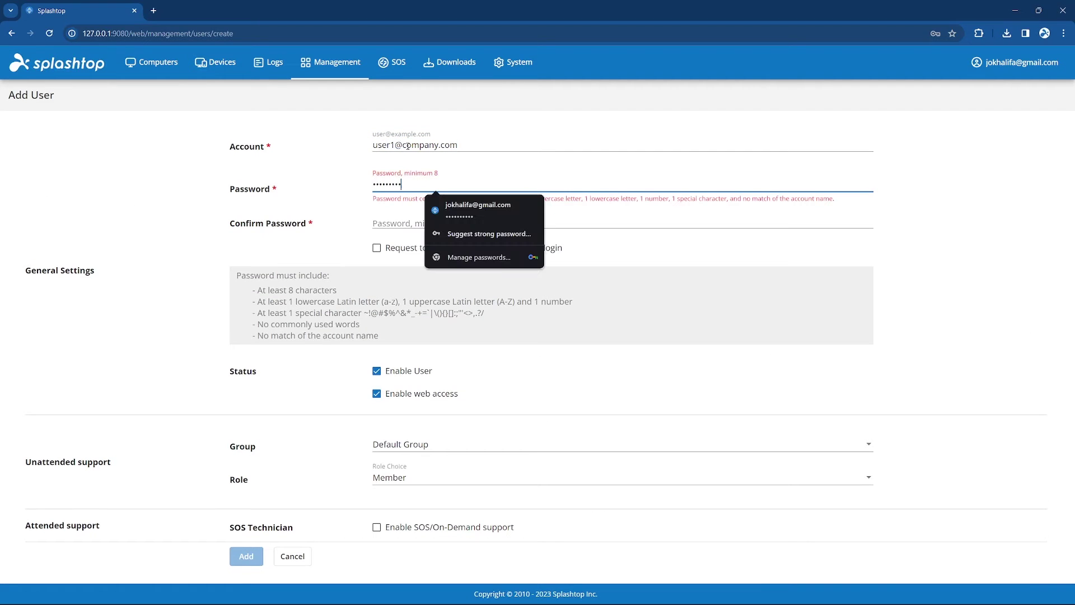
text(!)
key(Tab)
text(P@ssw0rd1!)
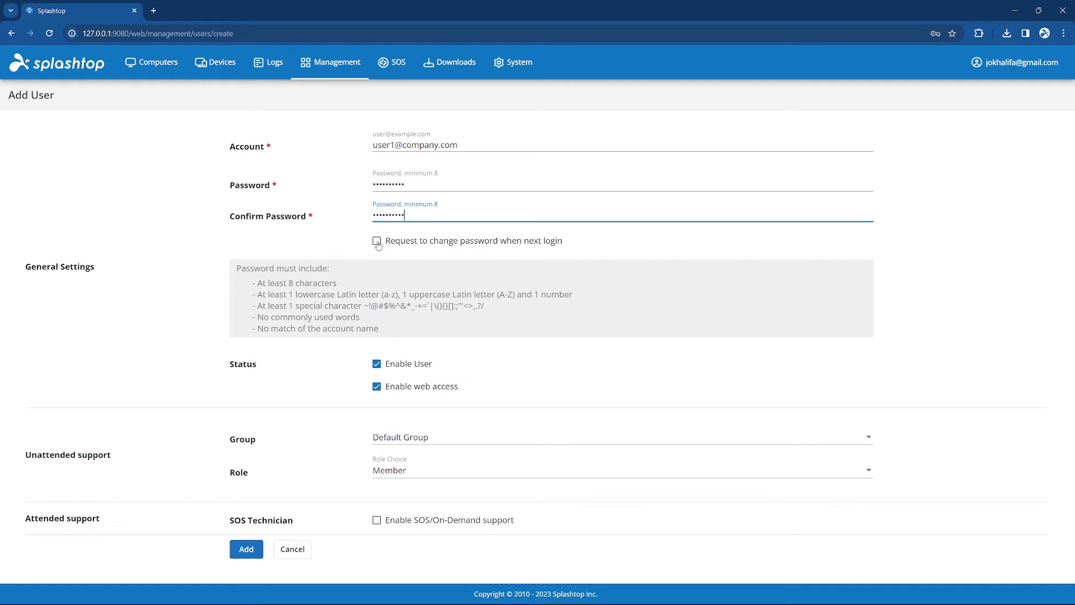
click(420, 439)
click(420, 485)
click(420, 474)
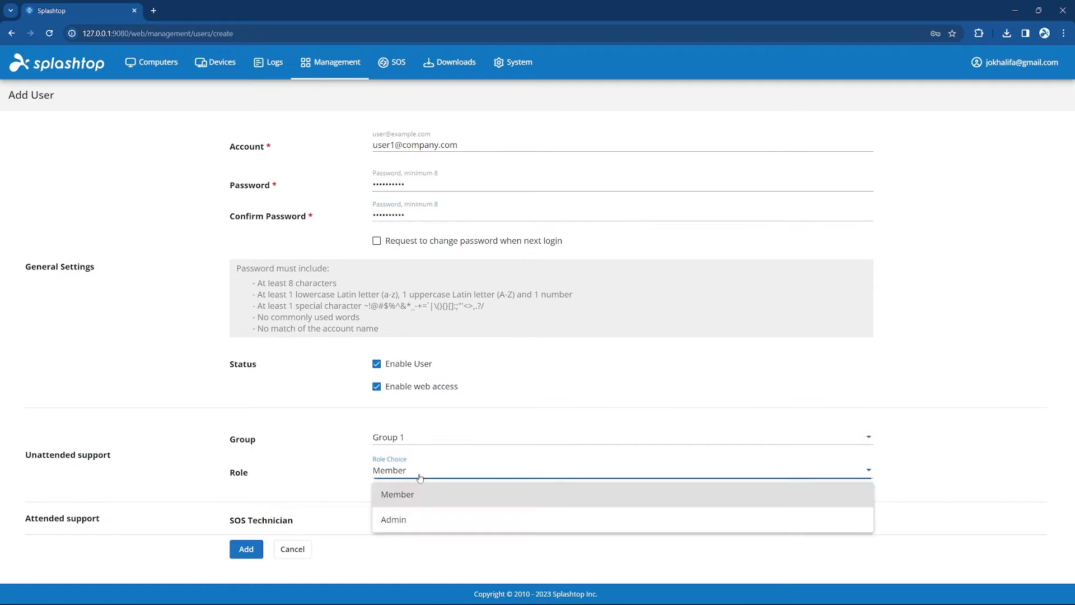
click(420, 491)
click(247, 549)
Add a second local user in Group 2 with its own password and enable SOS for them.
click(79, 132)
click(89, 174)
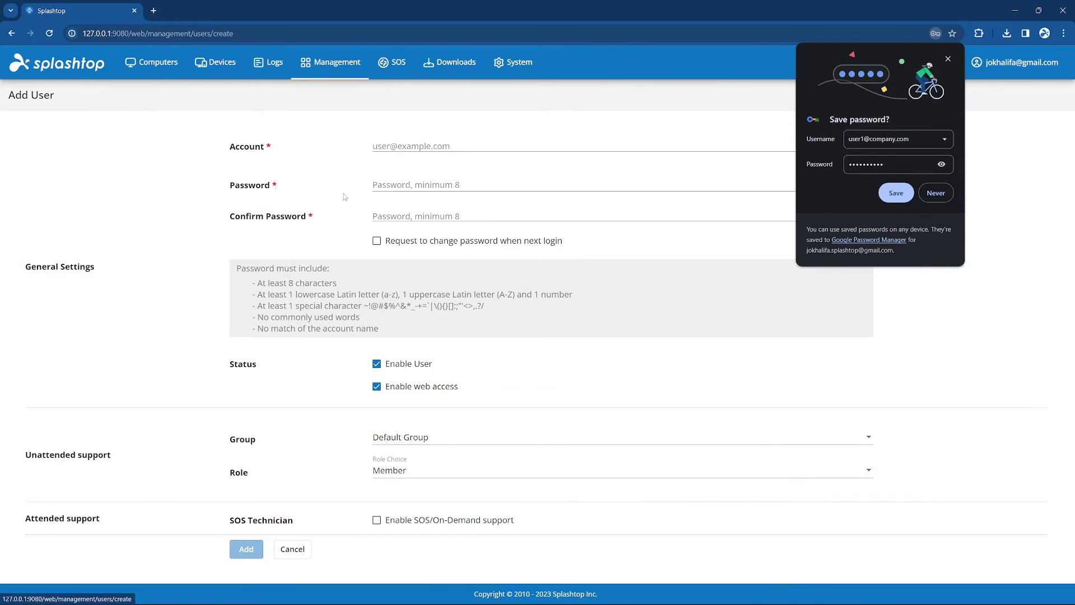
click(425, 147)
text(use)
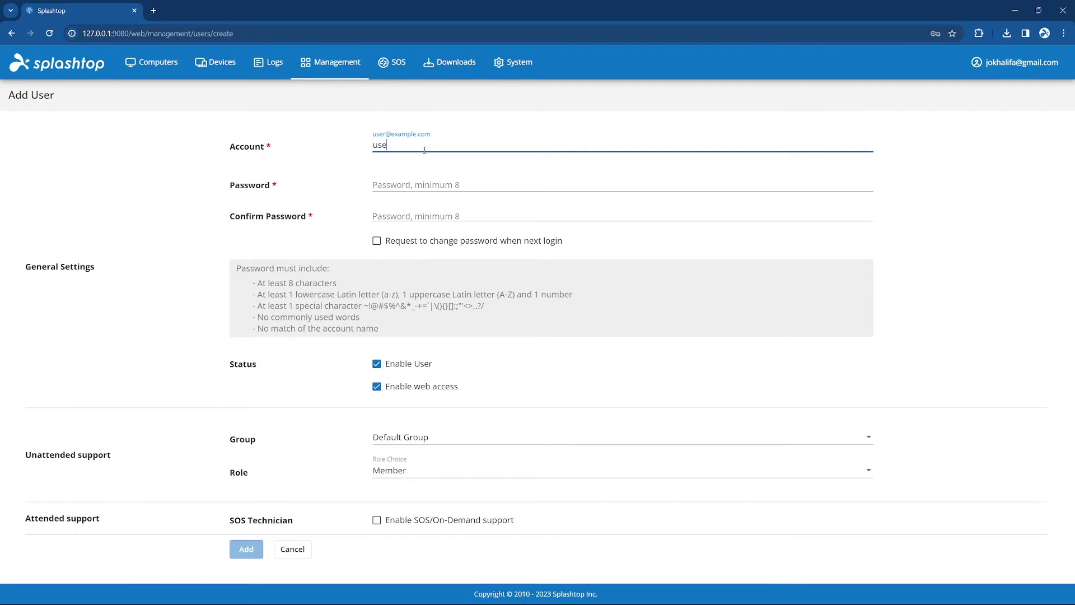
text(r2@company.com)
key(Tab)
text(Passw0rd!)
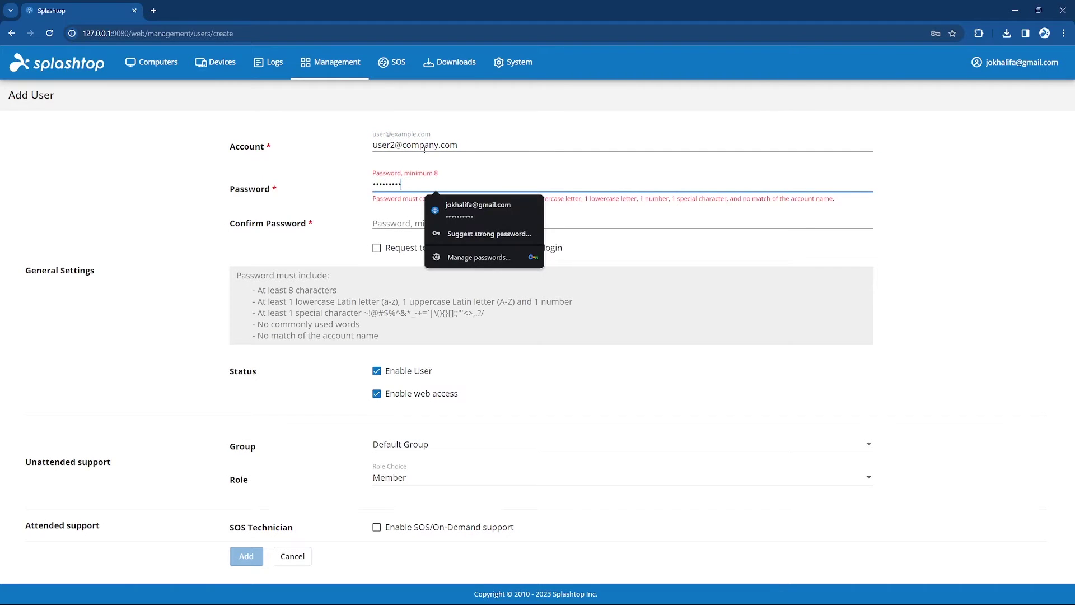
key(Tab)
text(Passw0rd!)
key(shift+Tab)
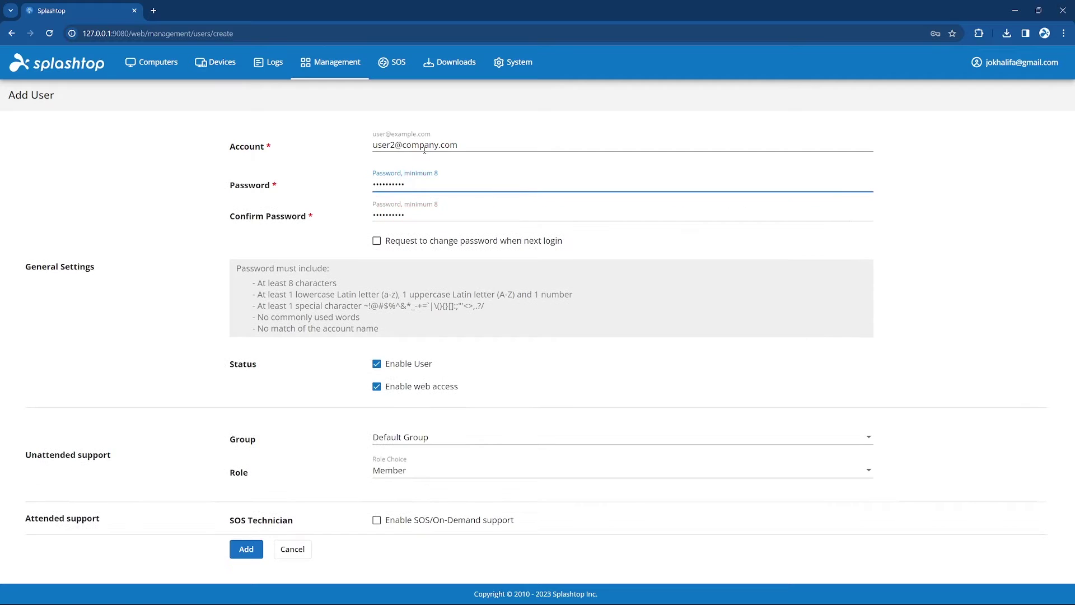
click(442, 444)
click(426, 498)
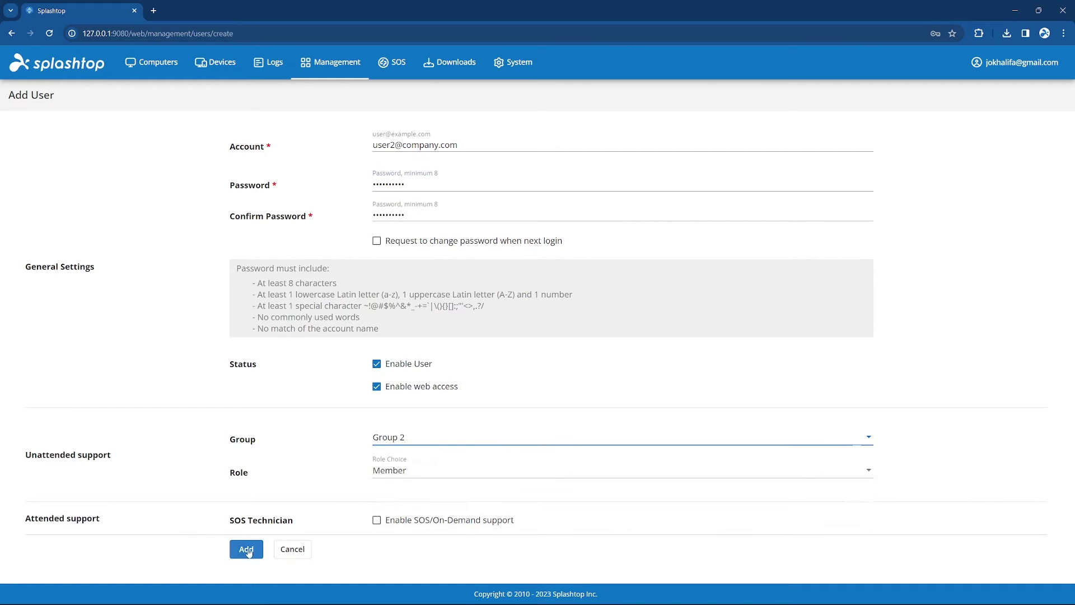
click(247, 550)
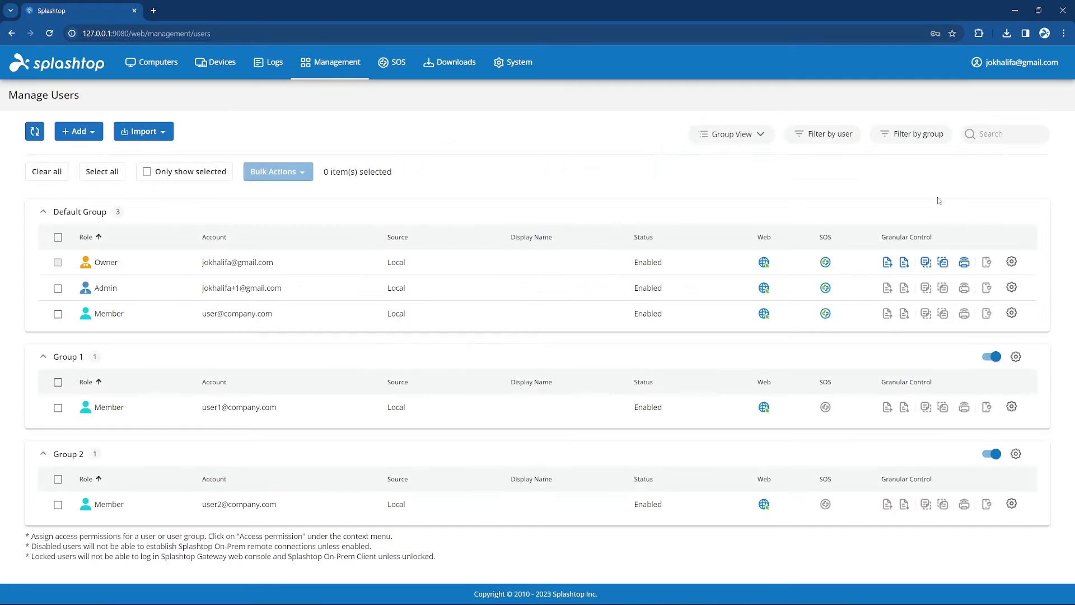
click(826, 505)
click(653, 173)
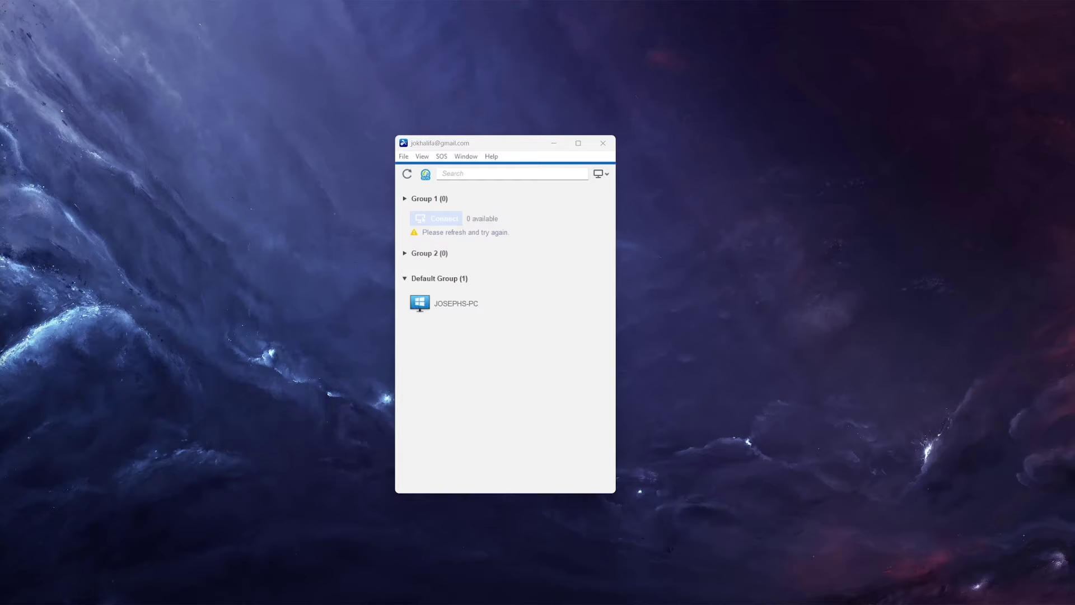
Reveal the action icons for the computer listed under Default Group.
mouse_move(488, 303)
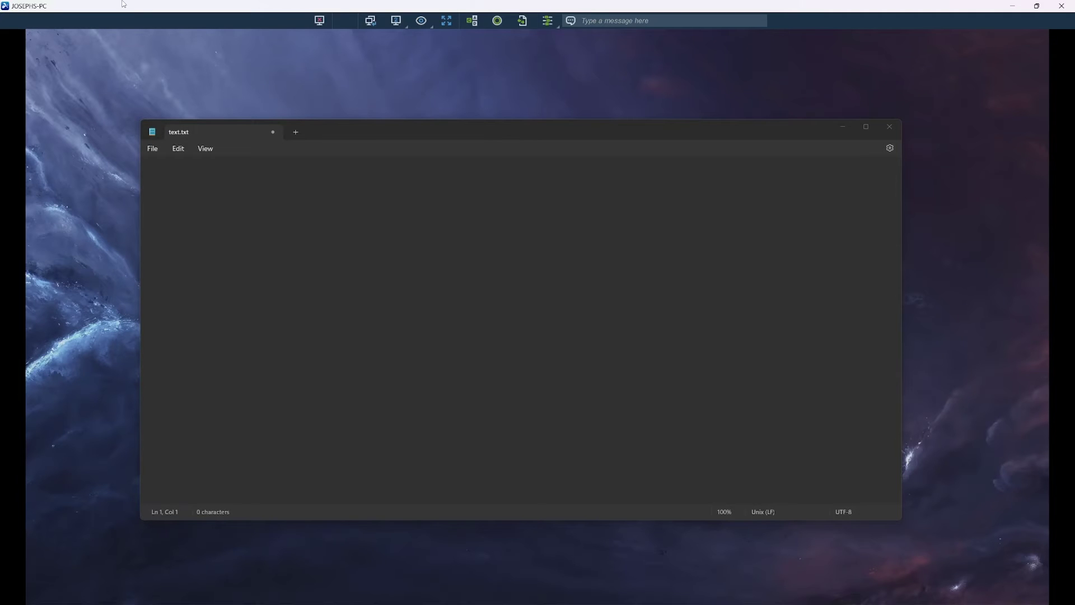
Nudge the remote Notepad window right and down, then browse the monitor, view and actions menus.
mouse_move(714, 132)
mouse_down()
mouse_move(737, 129)
mouse_move(721, 135)
mouse_move(730, 140)
mouse_up()
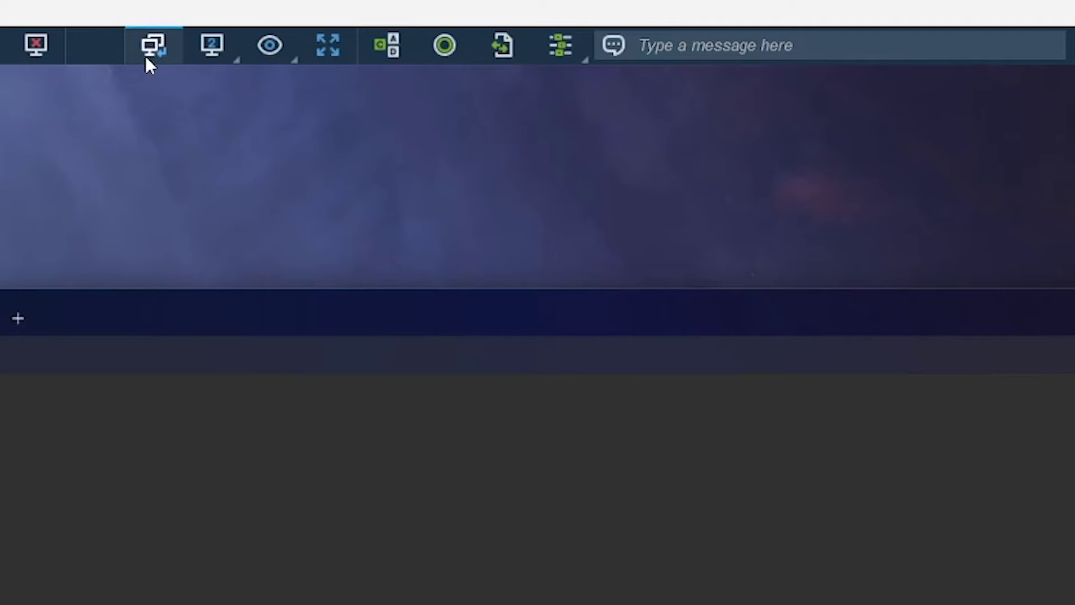
click(228, 50)
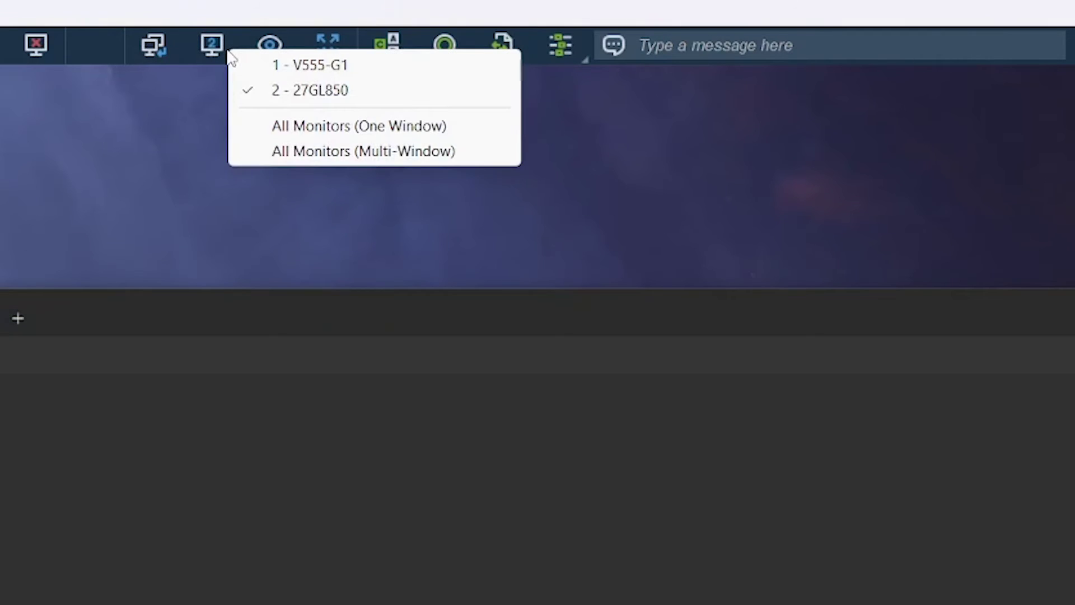
click(271, 45)
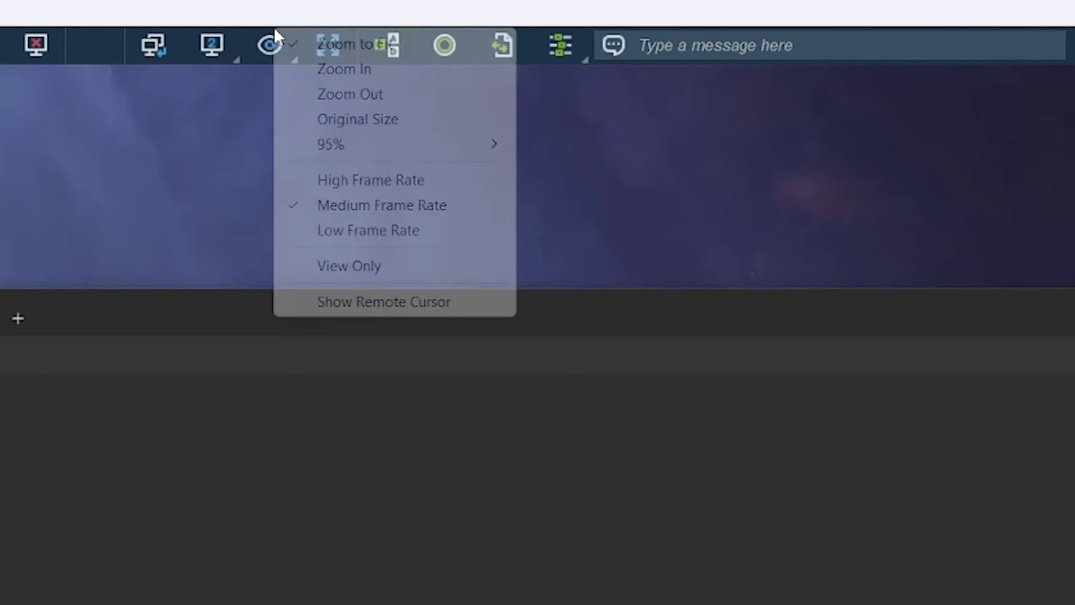
click(274, 44)
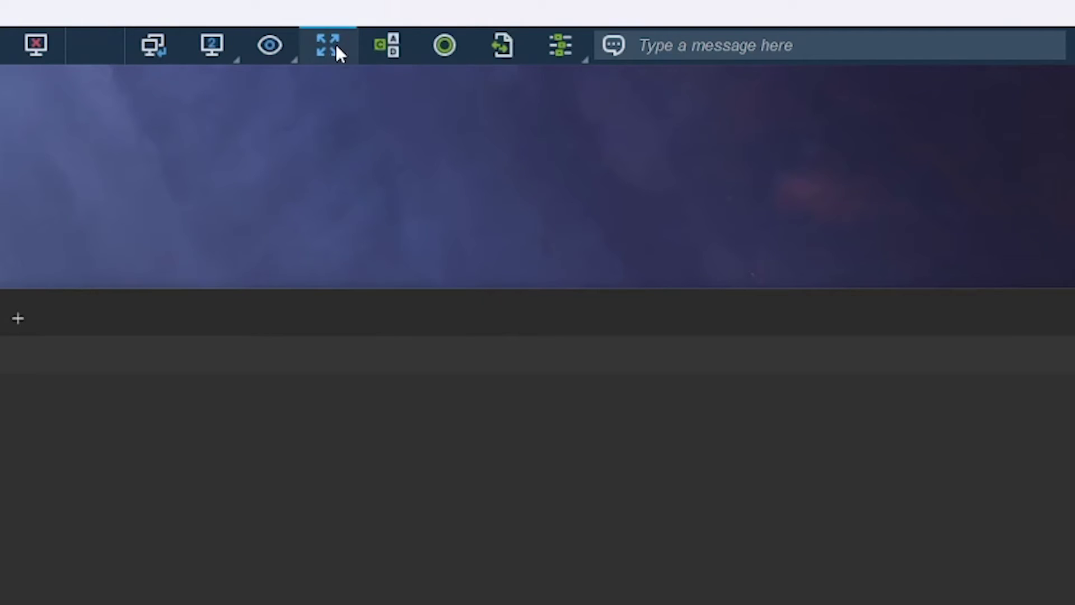
click(581, 49)
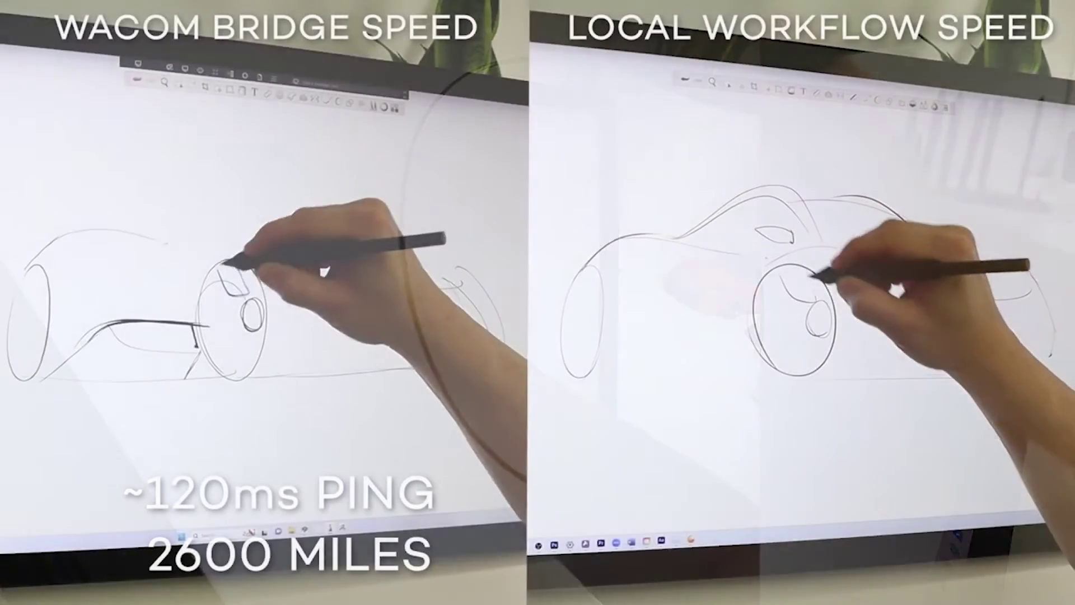
mouse_move(224, 260)
mouse_down()
mouse_move(264, 283)
mouse_move(288, 360)
mouse_move(233, 347)
mouse_move(250, 350)
mouse_move(247, 304)
mouse_move(221, 304)
mouse_move(250, 359)
mouse_up()
mouse_move(36, 283)
mouse_down()
mouse_move(48, 293)
mouse_move(24, 305)
mouse_move(34, 341)
mouse_up()
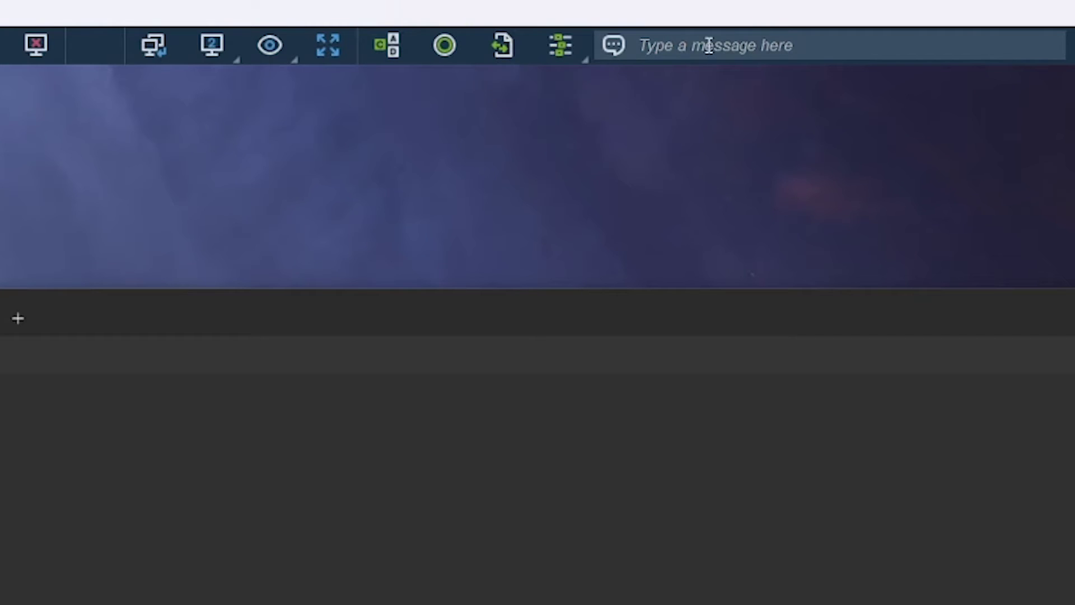
Send 'Hello!' through the session chat and close the Chat window.
click(567, 53)
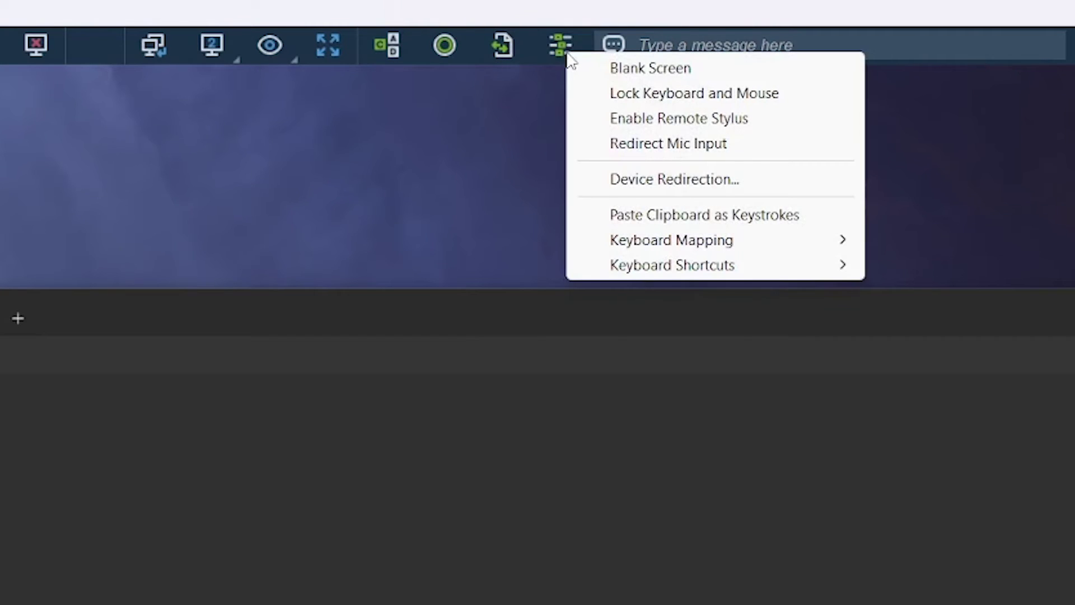
click(567, 55)
click(715, 43)
text(He)
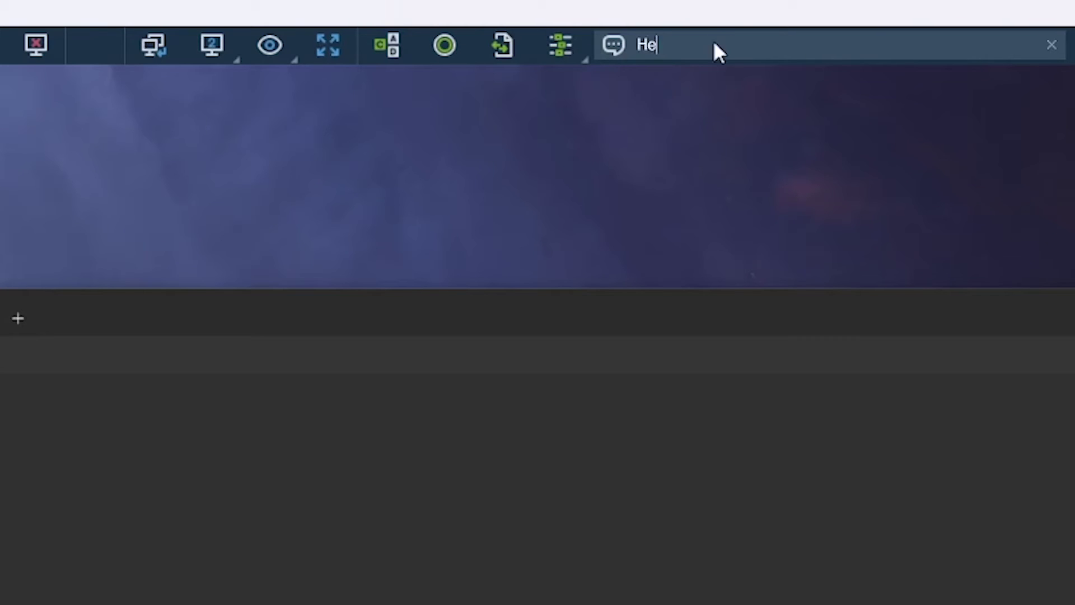
text(llo!)
key(Return)
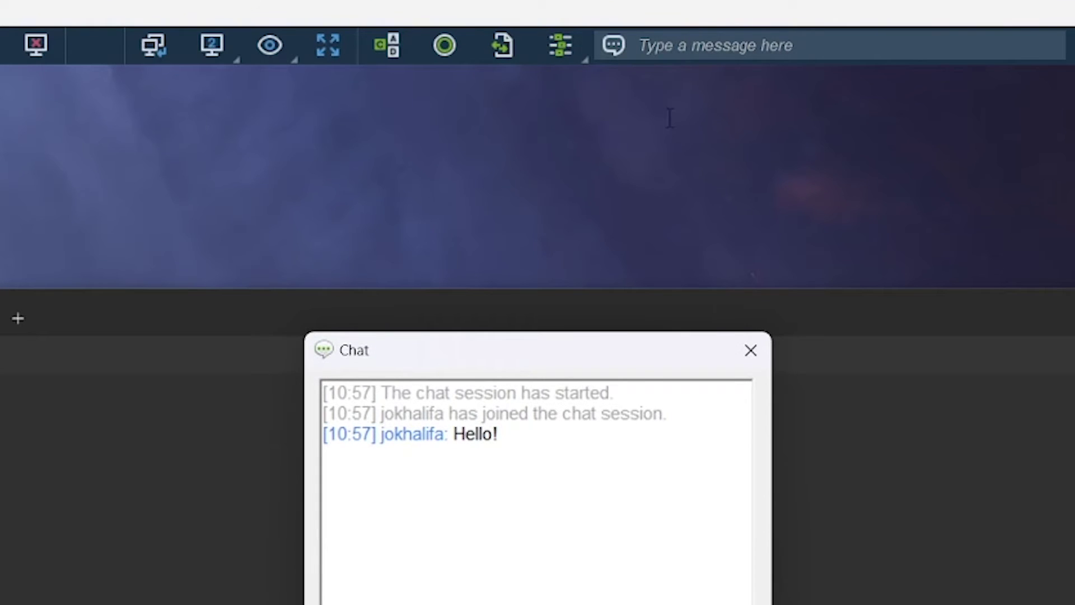
click(751, 350)
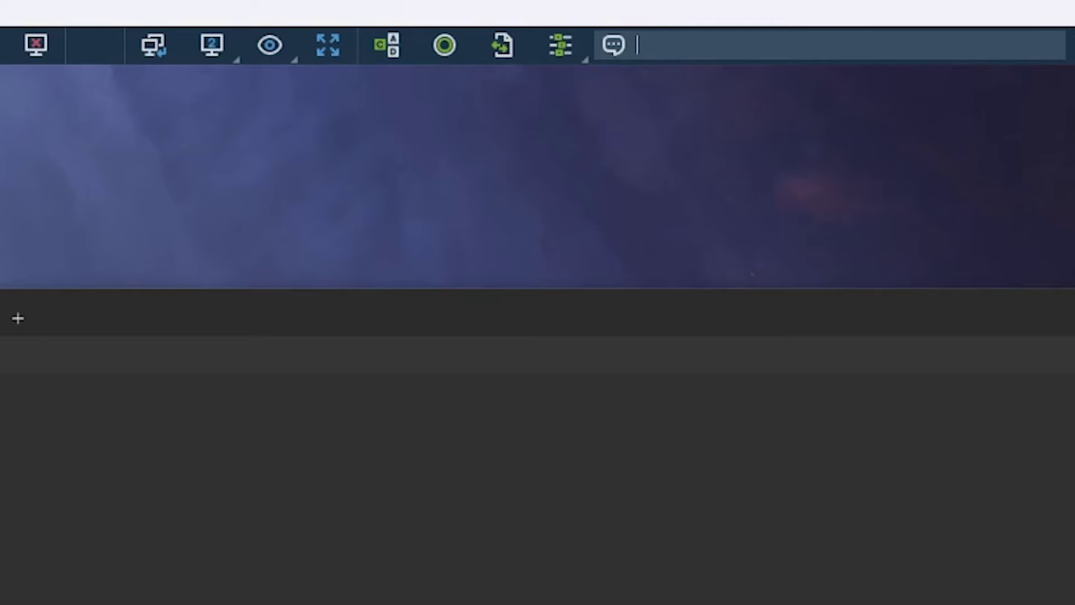
Open and dismiss the view and extra actions toolbar menus without choosing anything.
click(266, 49)
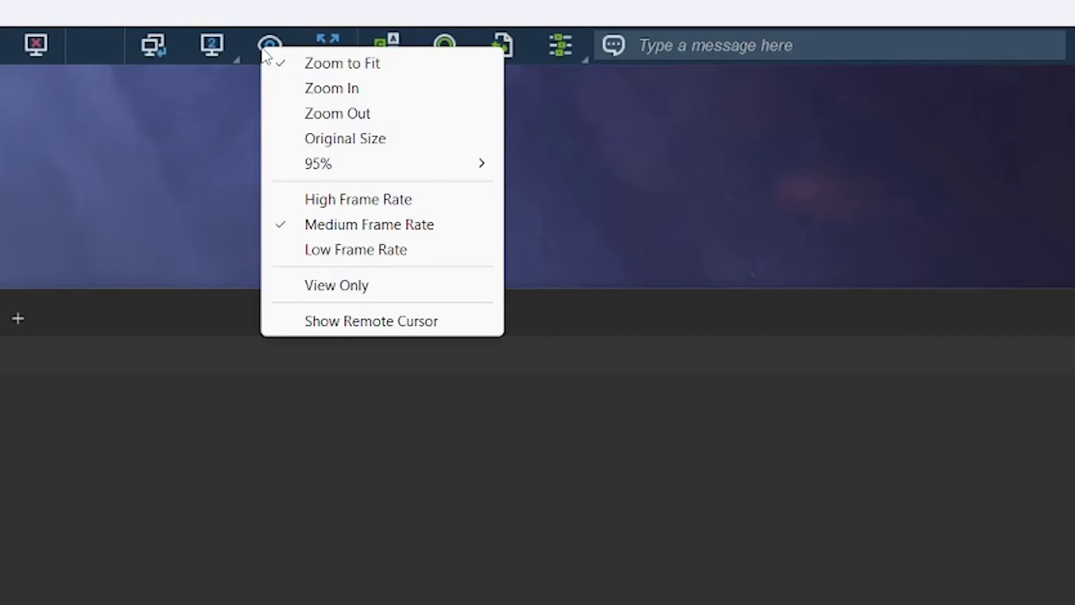
click(307, 17)
click(555, 51)
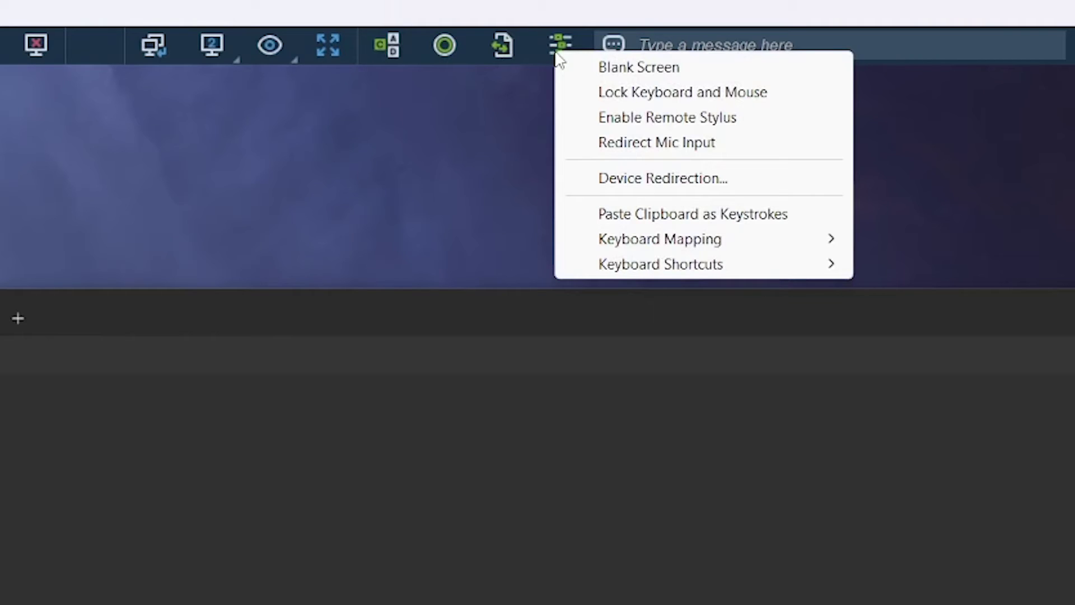
click(563, 21)
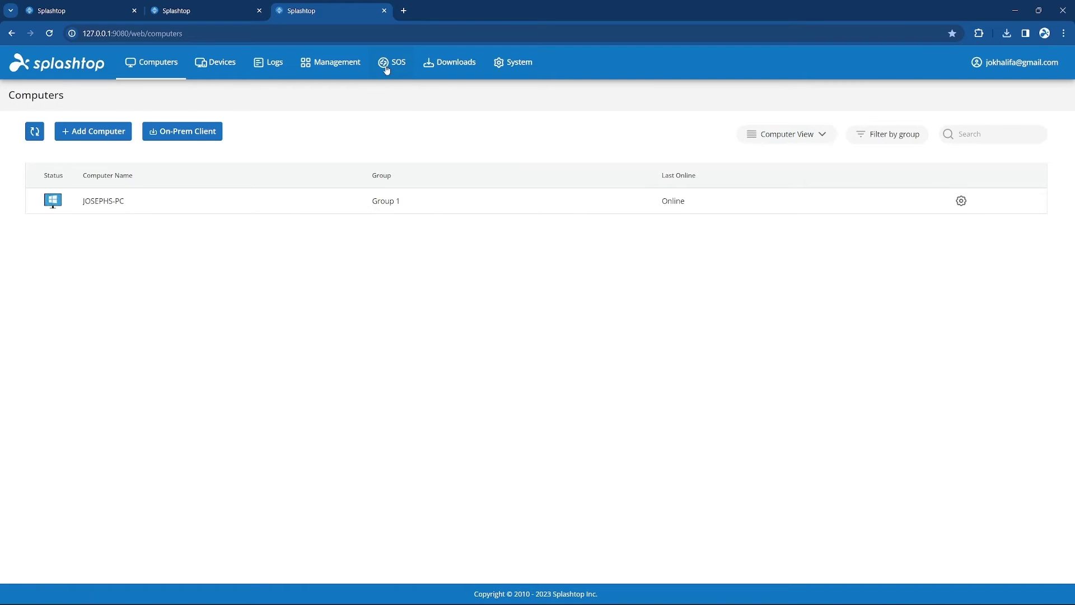
Download and run Splashtop_SOS.exe from the /sos page, then check its Gateway Address setting.
click(387, 66)
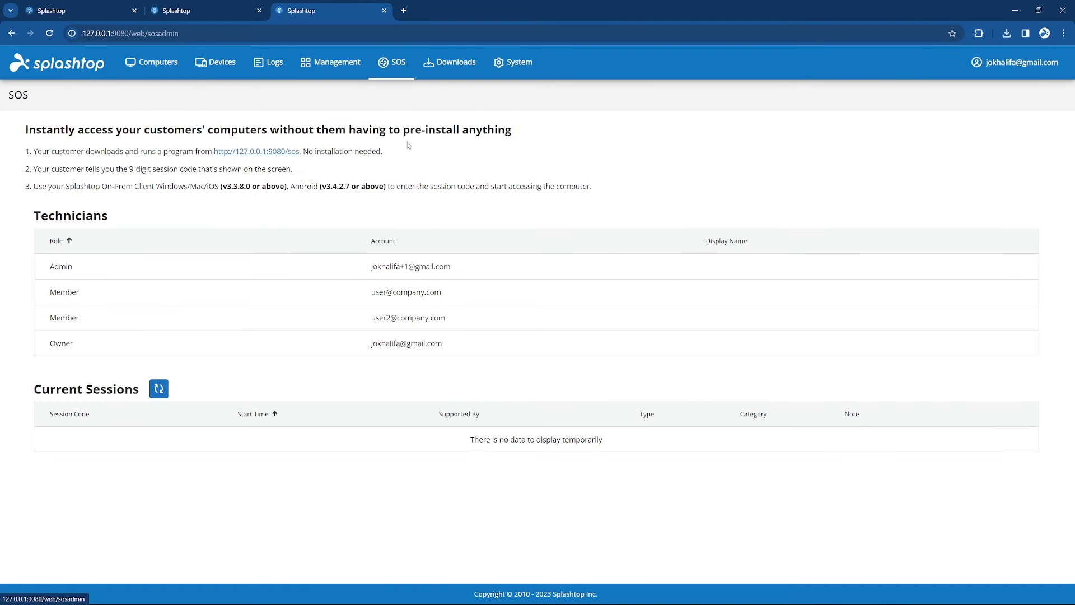
click(285, 152)
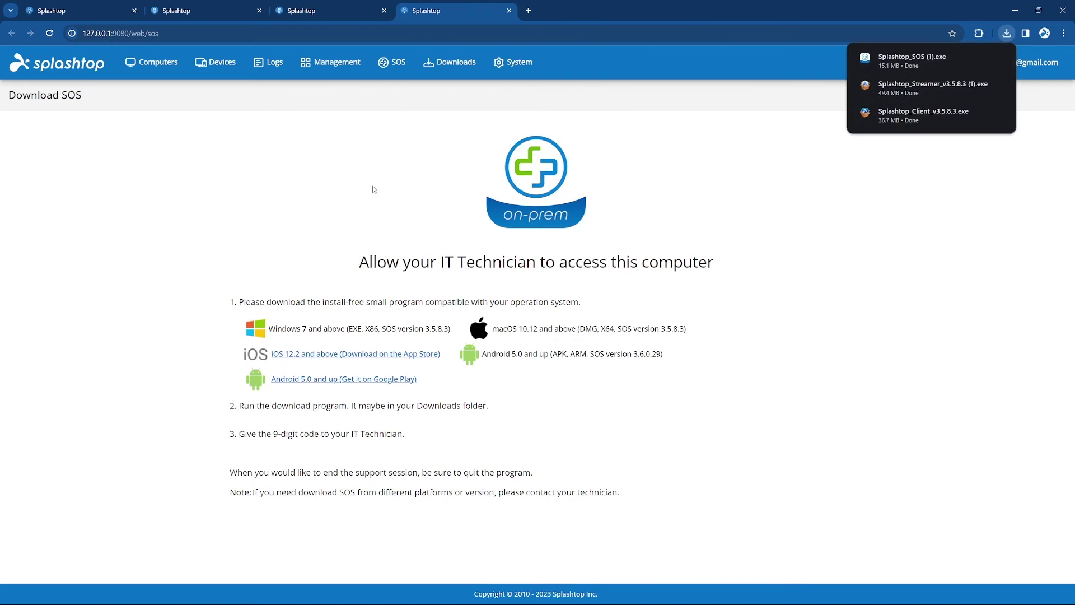
click(912, 66)
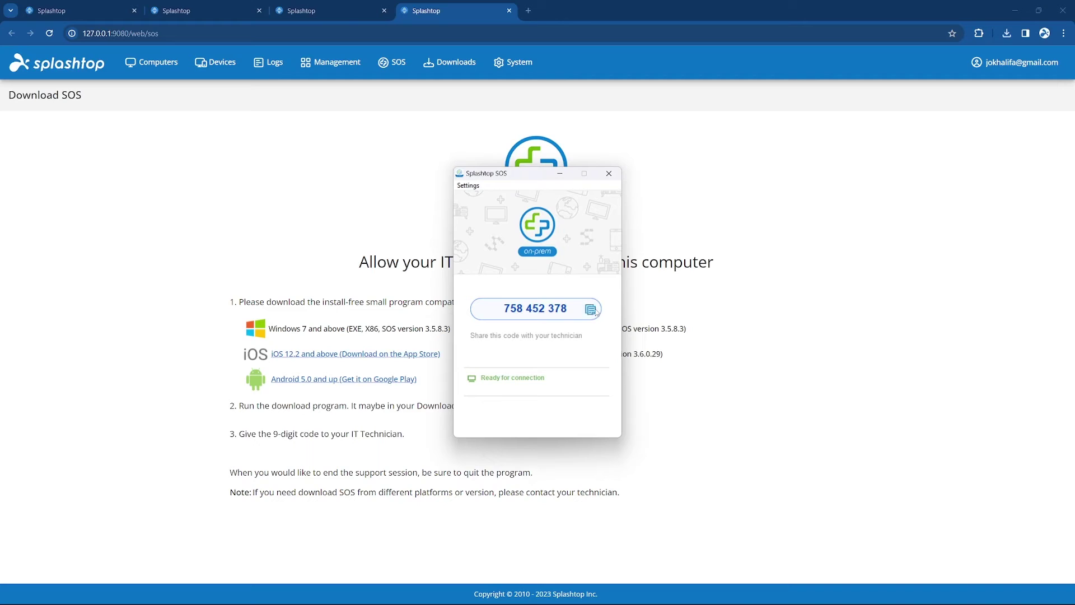
click(469, 186)
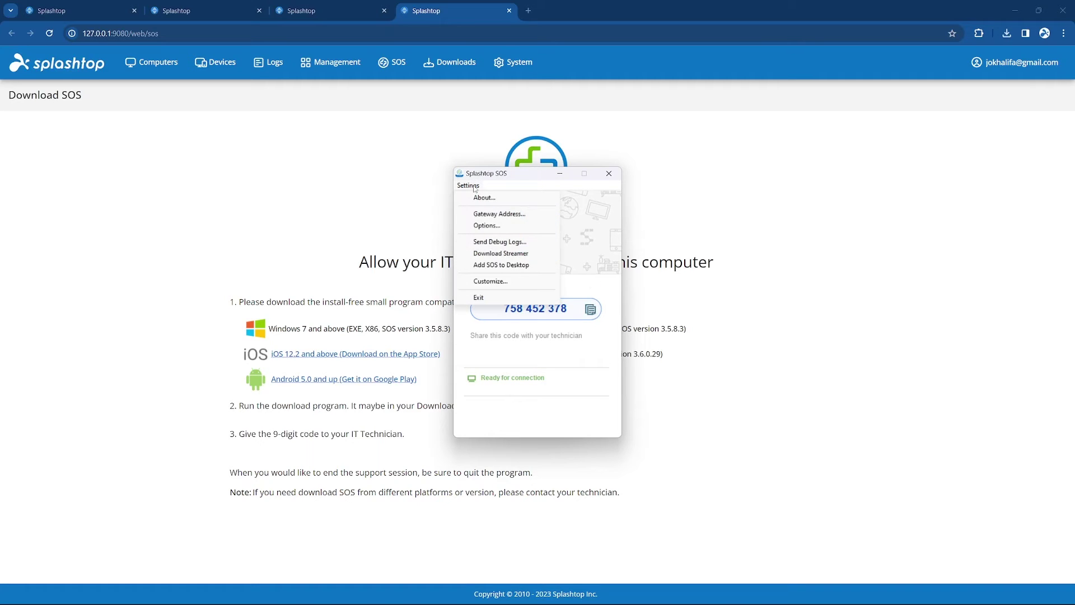
click(463, 214)
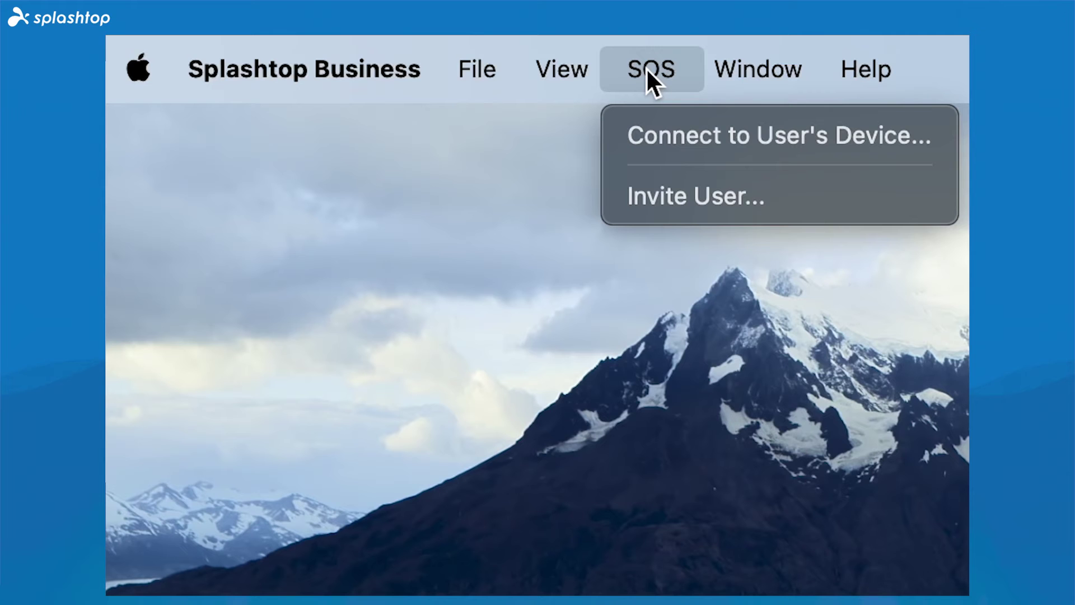
Enter the 9-digit session code under SOS Connect to User's Device, connecting as admin with technician credentials.
click(634, 141)
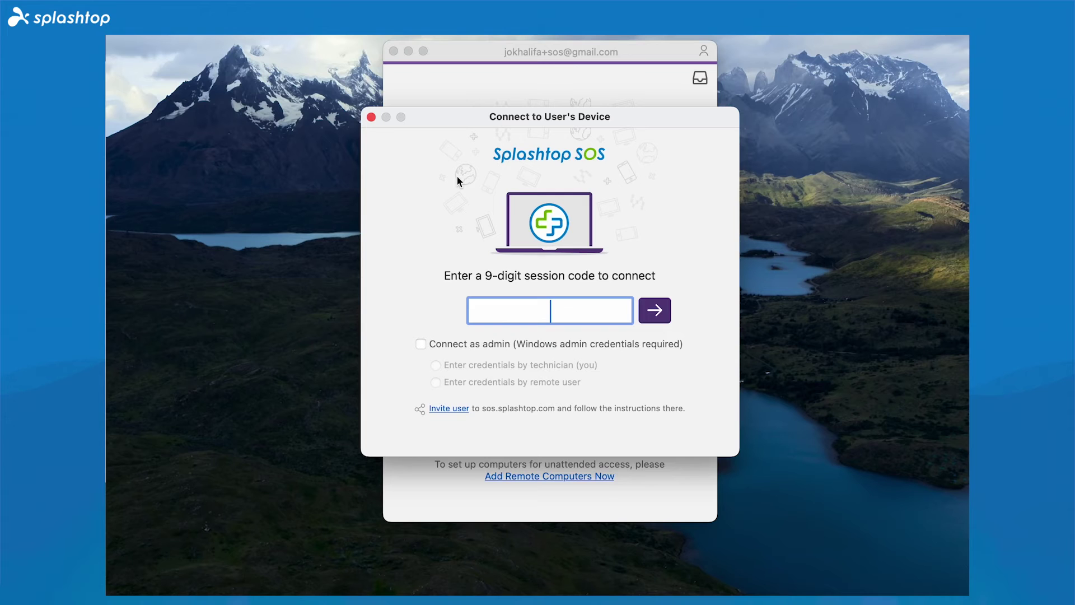
text(212673450)
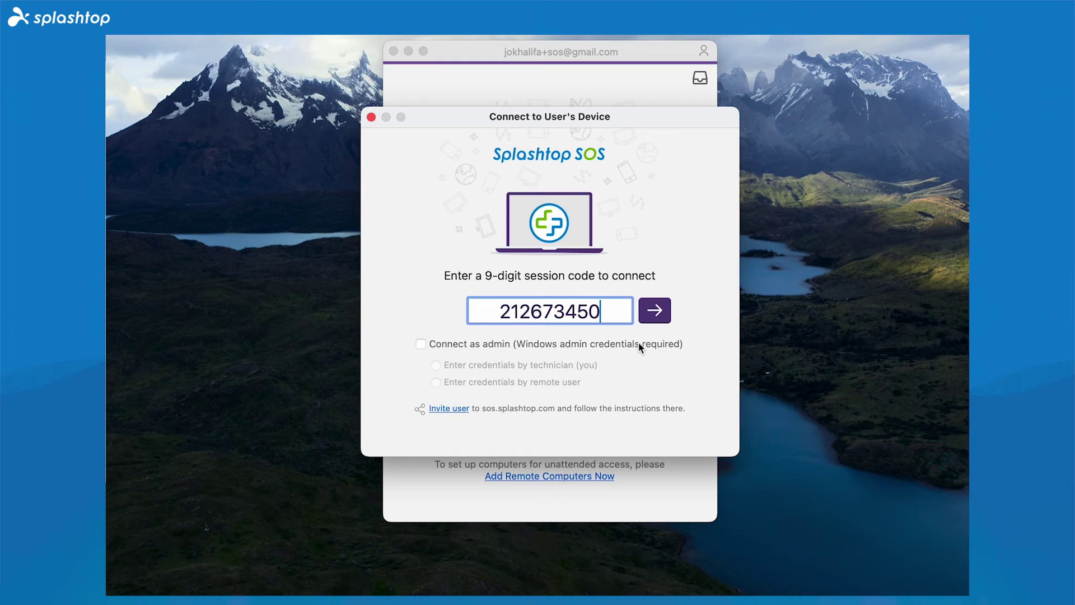
click(639, 341)
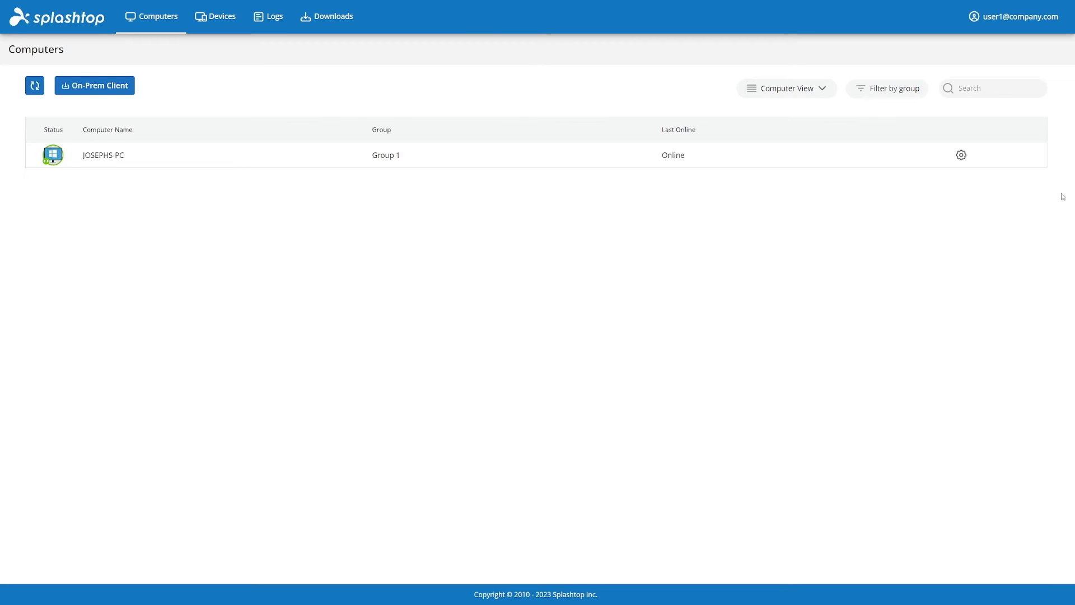
View the online computer's properties, then return to the computer and devices list.
click(962, 157)
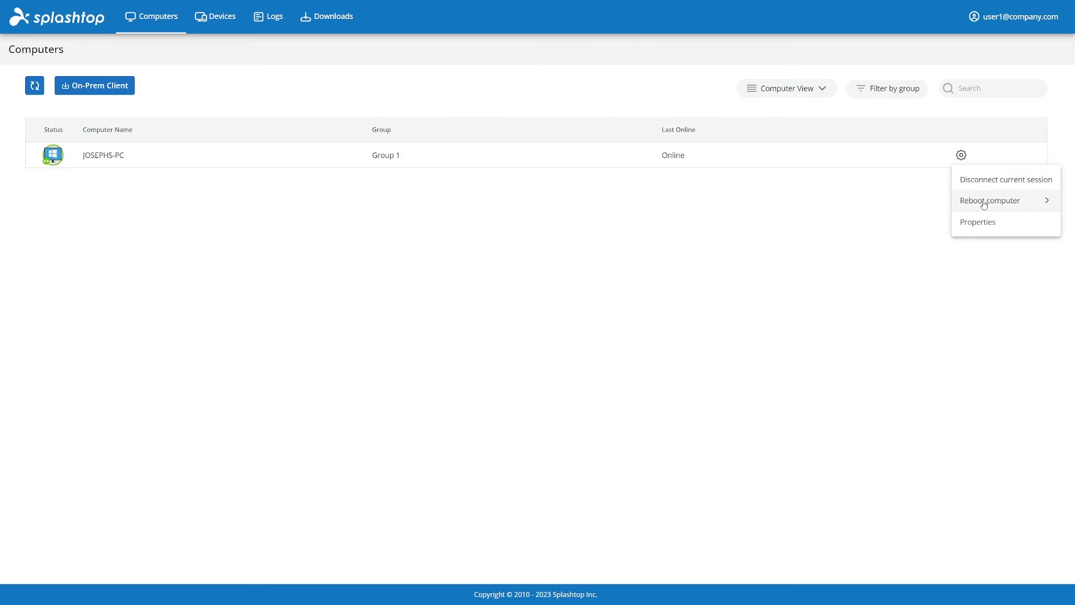
click(1008, 223)
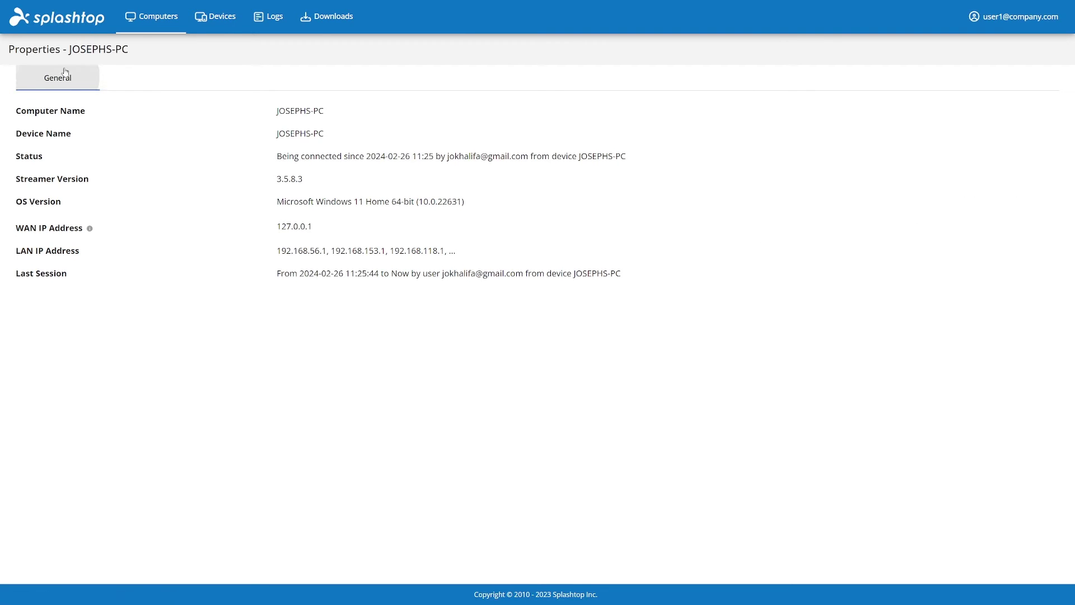
click(145, 23)
click(961, 154)
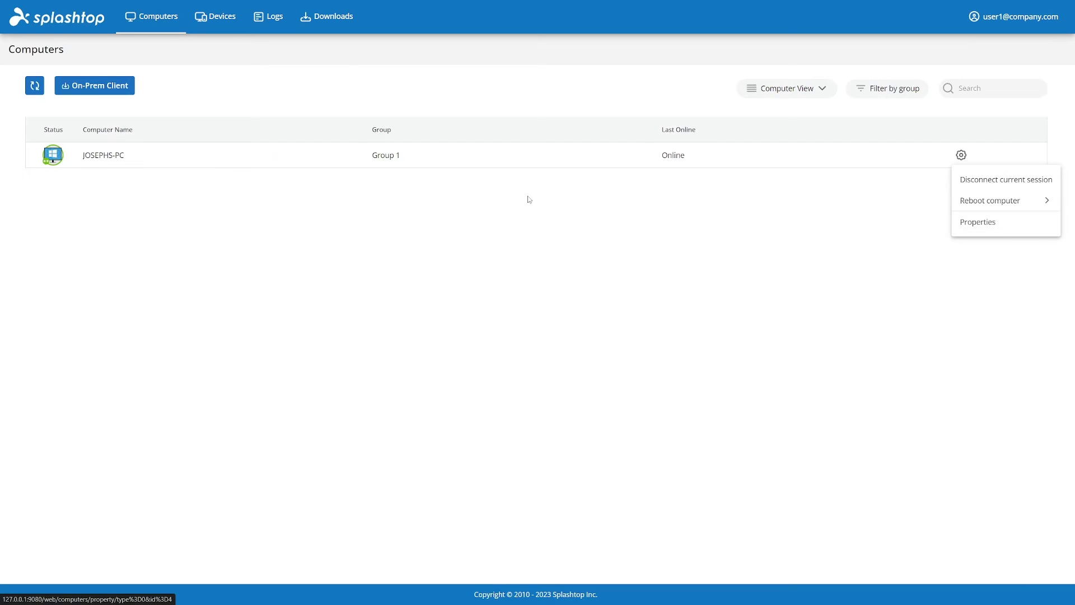
click(208, 23)
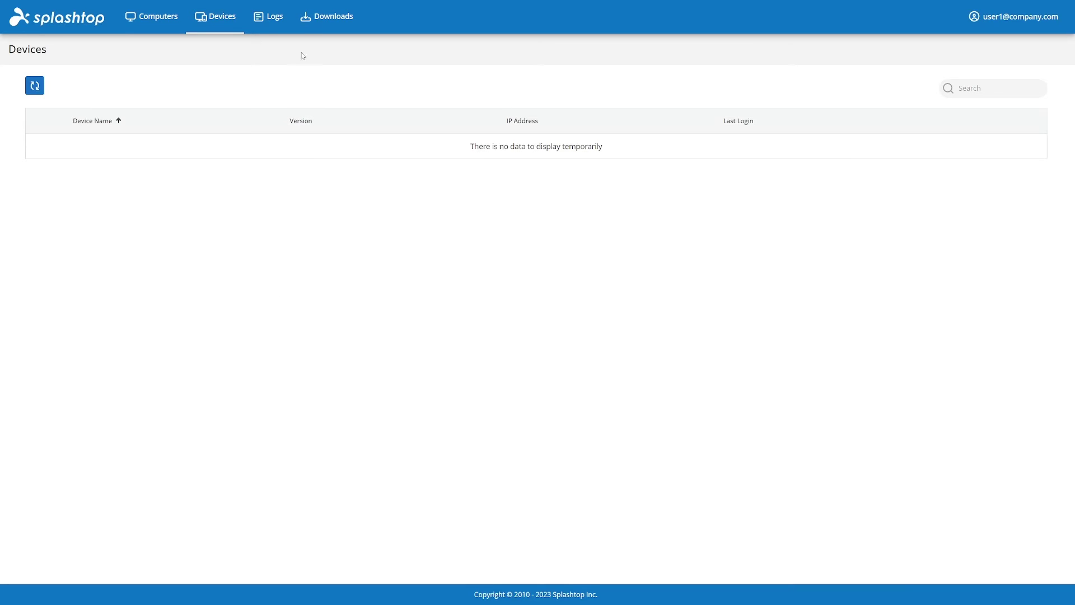
Browse the session logs and then the history logs.
click(260, 25)
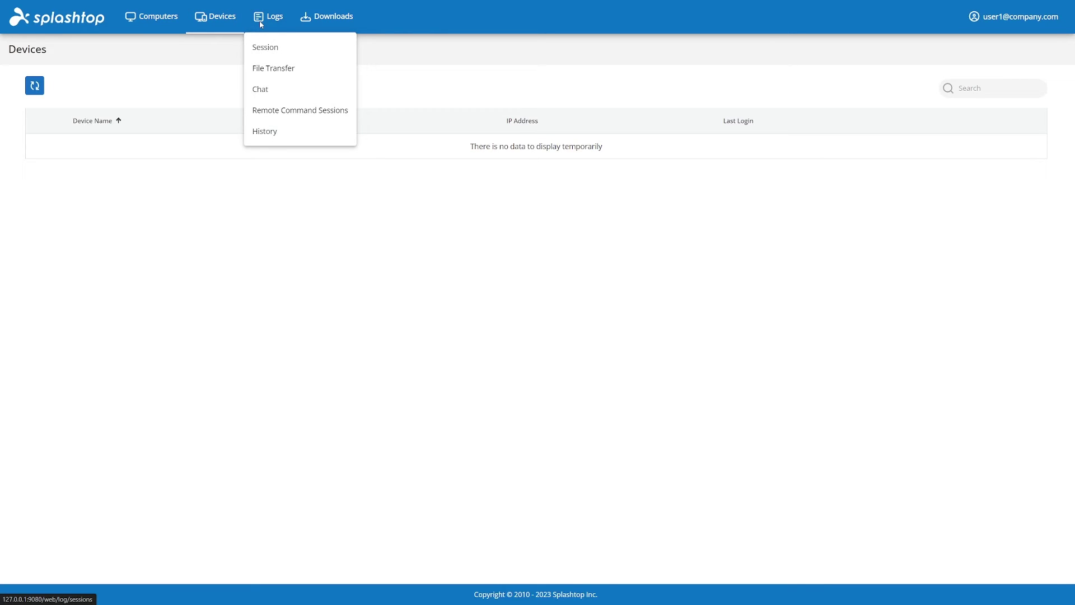
click(275, 49)
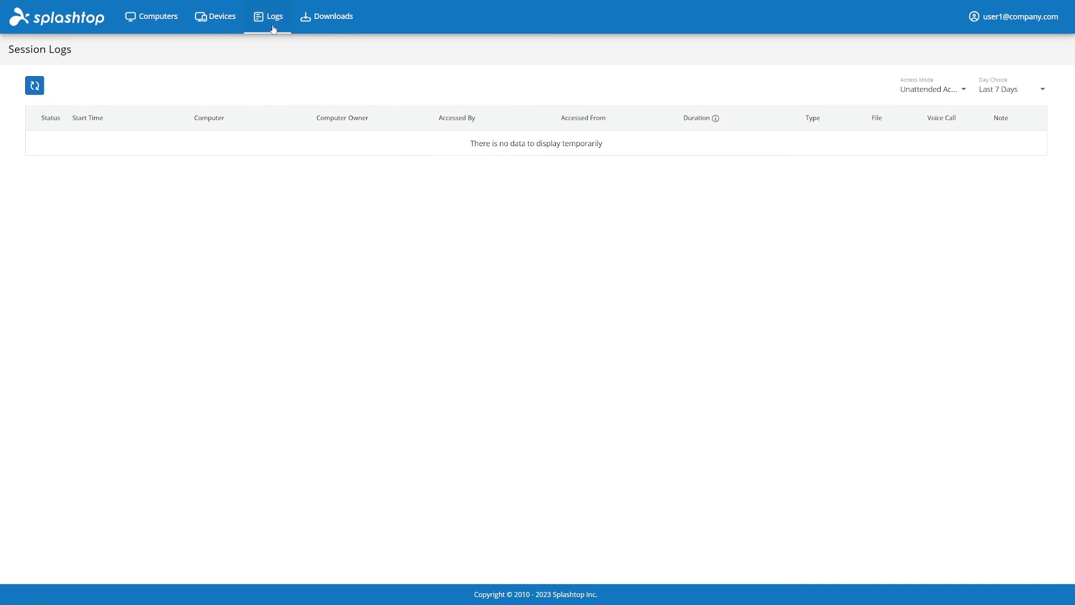
click(274, 28)
click(283, 135)
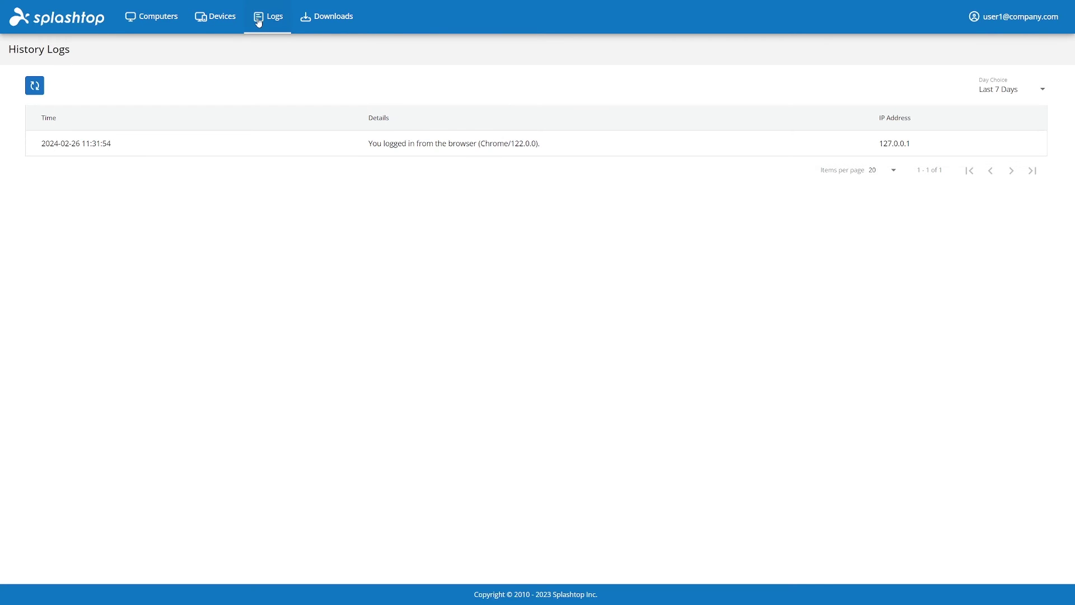
Visit the client downloads page, then open the signed-in user's Account Settings.
click(323, 24)
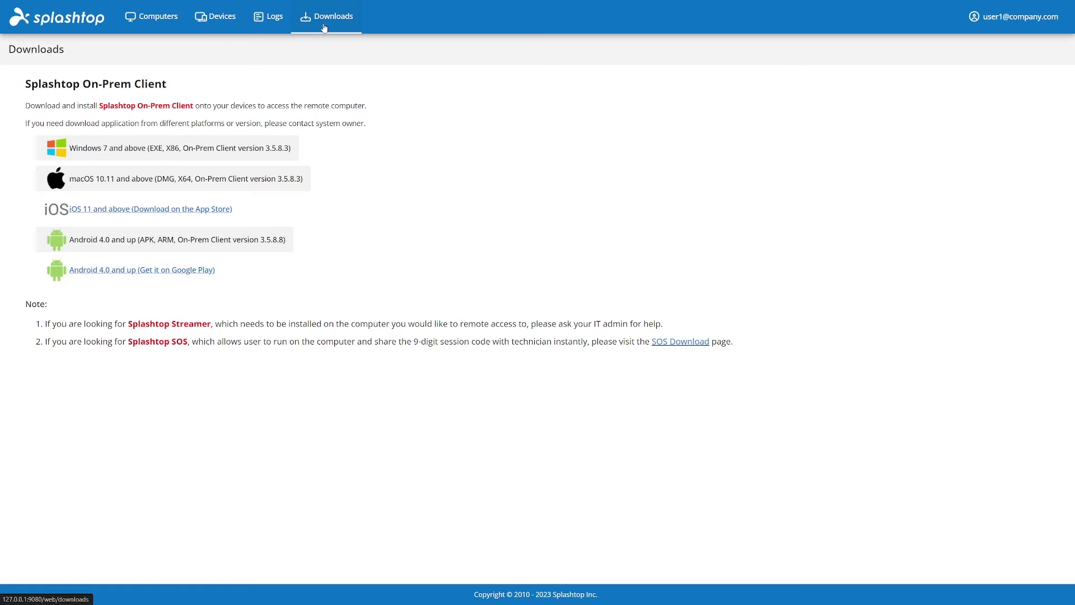
click(1011, 16)
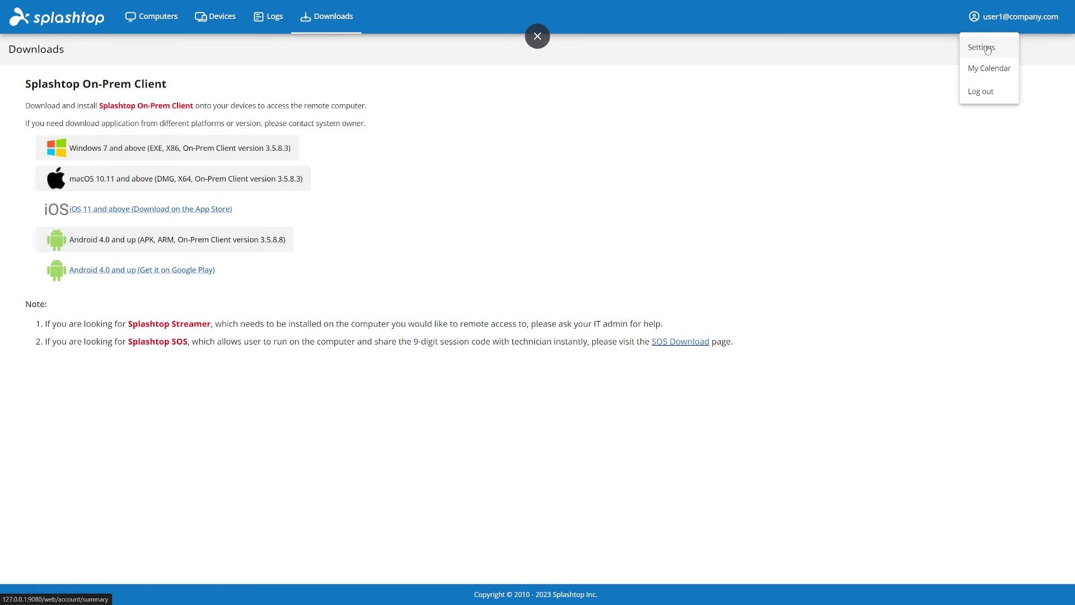
click(985, 49)
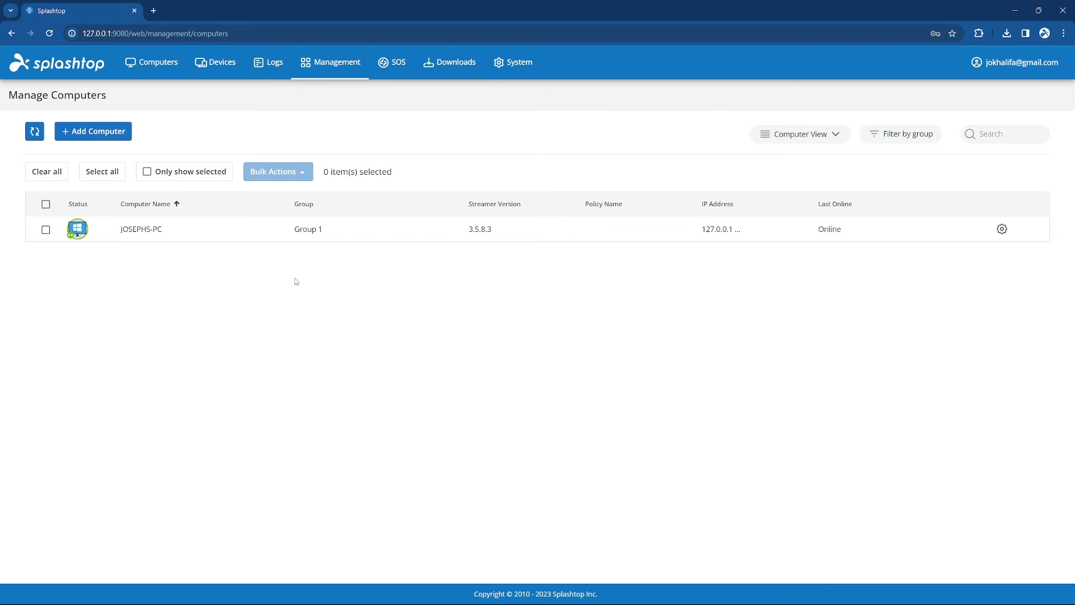
Review the Users page, its Add options and a Group 1 user's actions, then list All Computers.
click(313, 77)
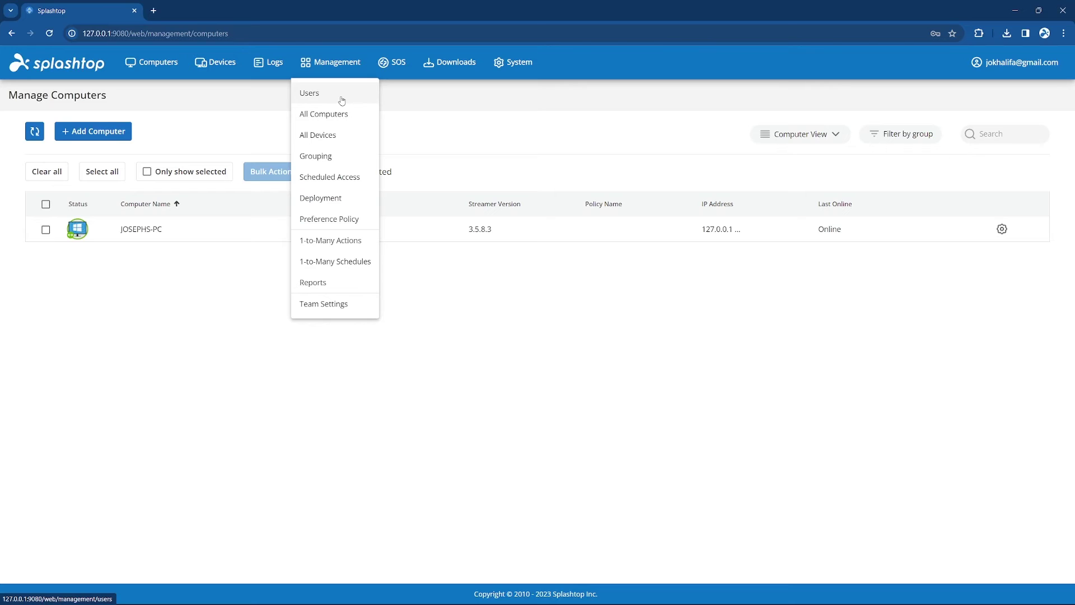
click(342, 100)
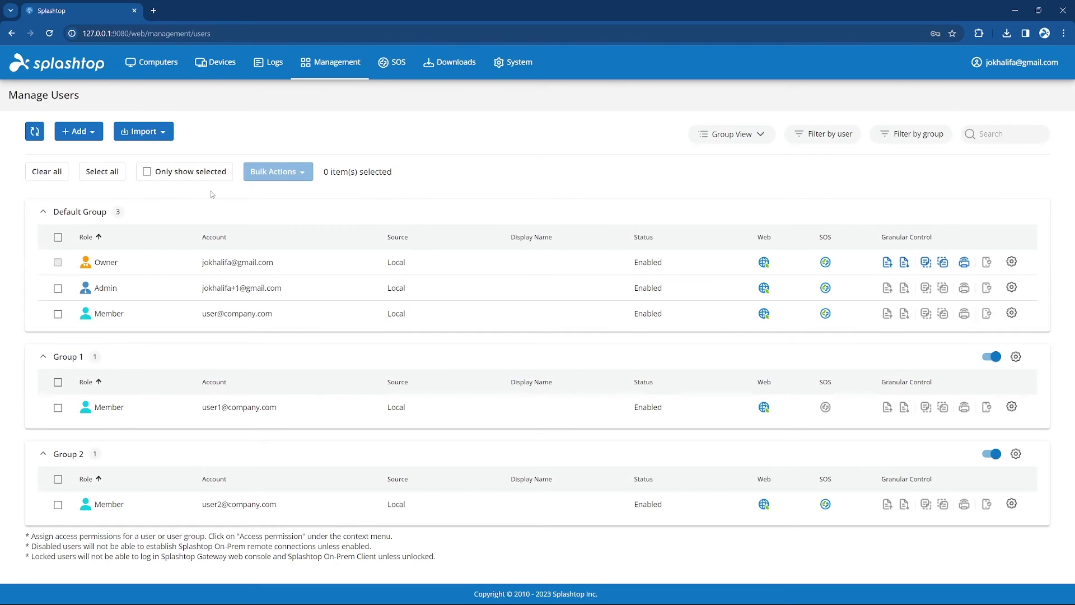
click(94, 130)
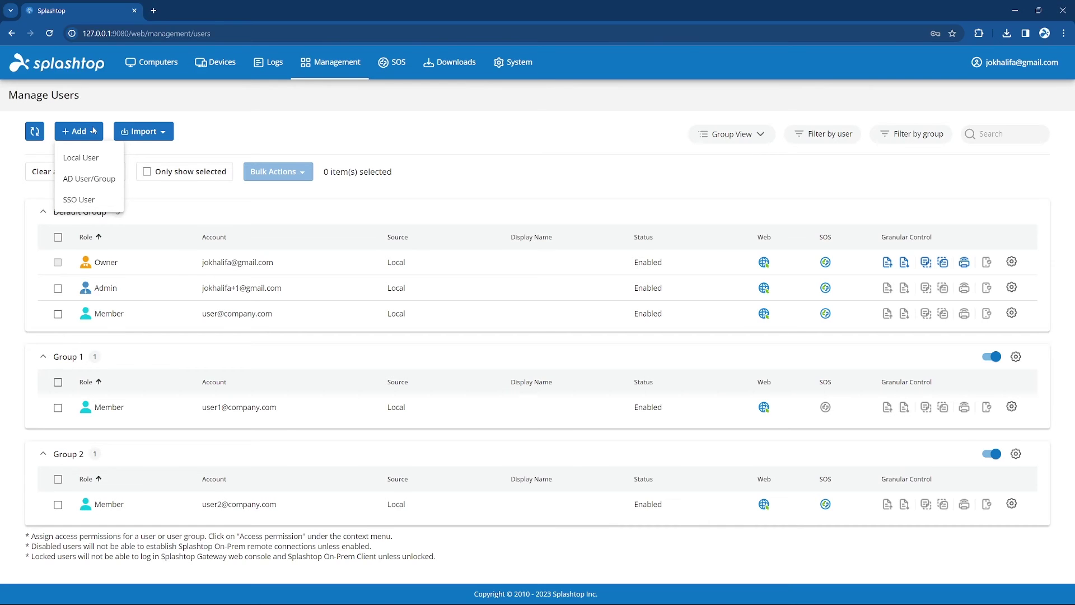
click(1012, 407)
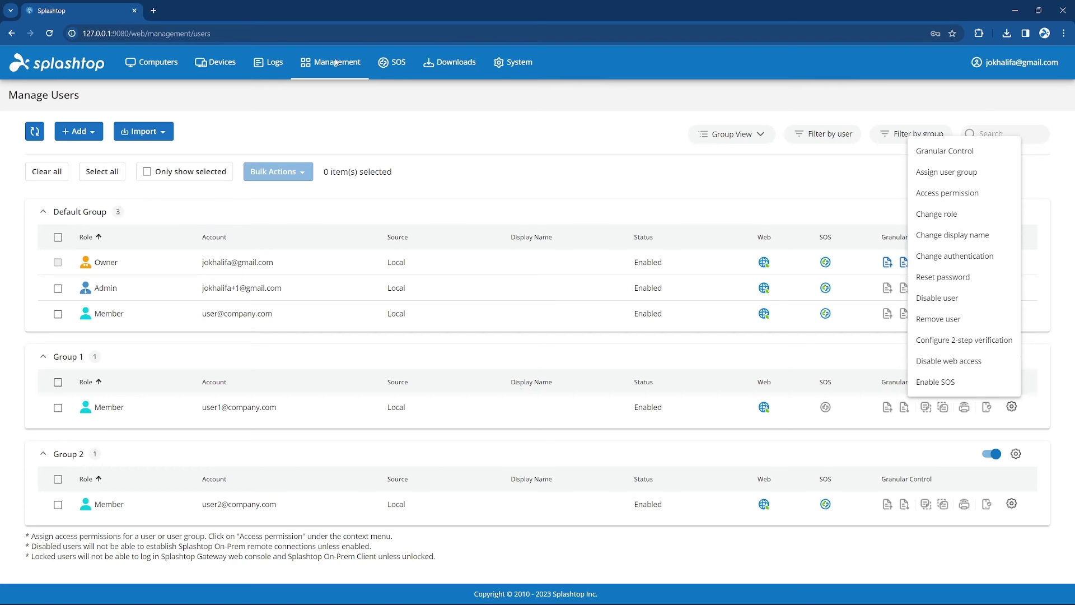
click(336, 63)
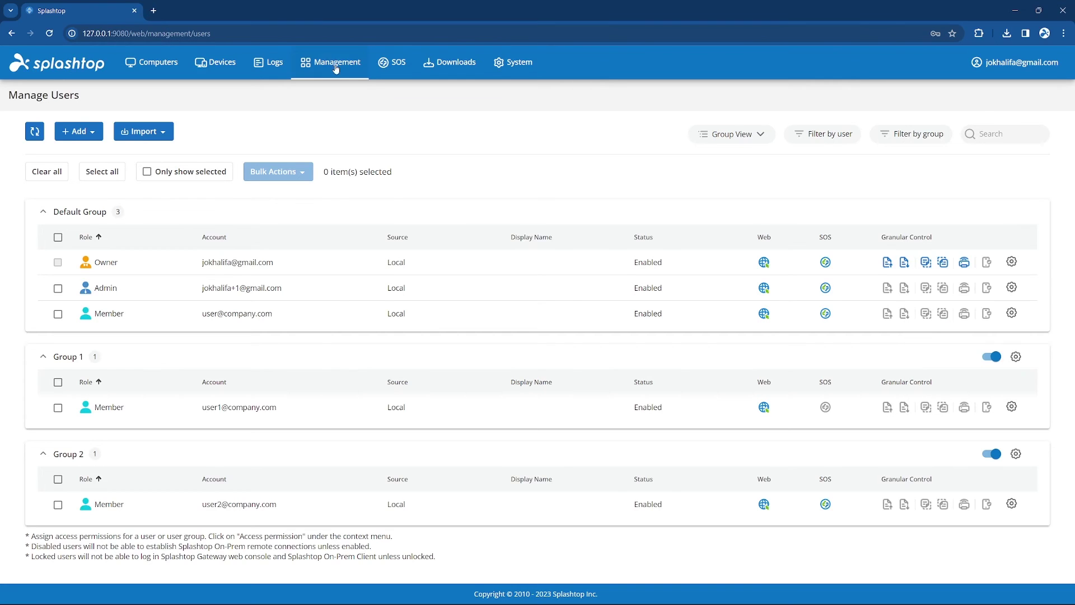
click(356, 113)
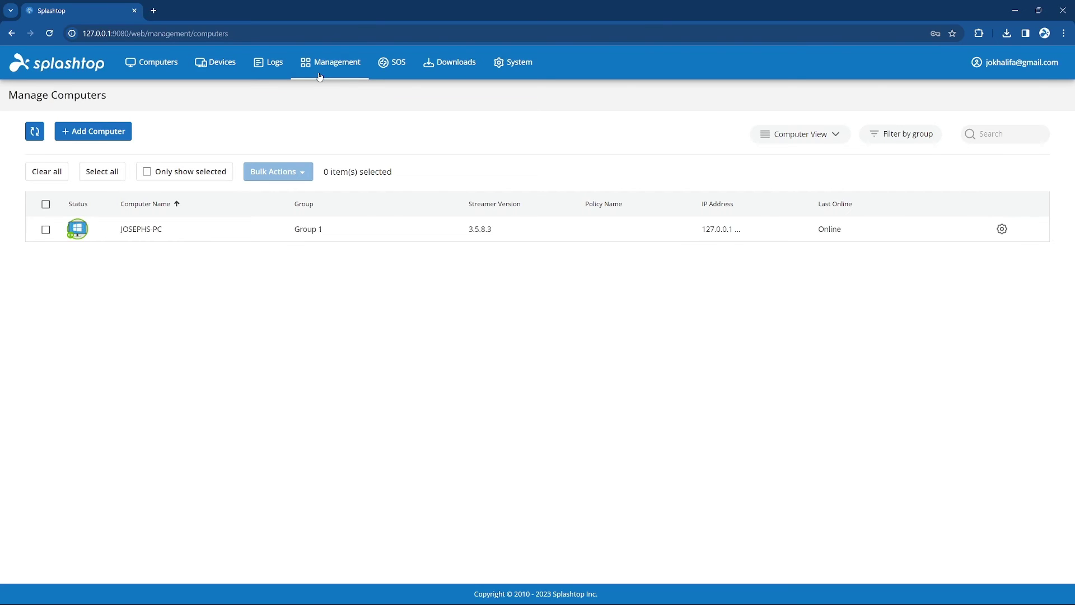
View All Devices, then on Grouping start and cancel assigning computers to Group 1.
click(327, 67)
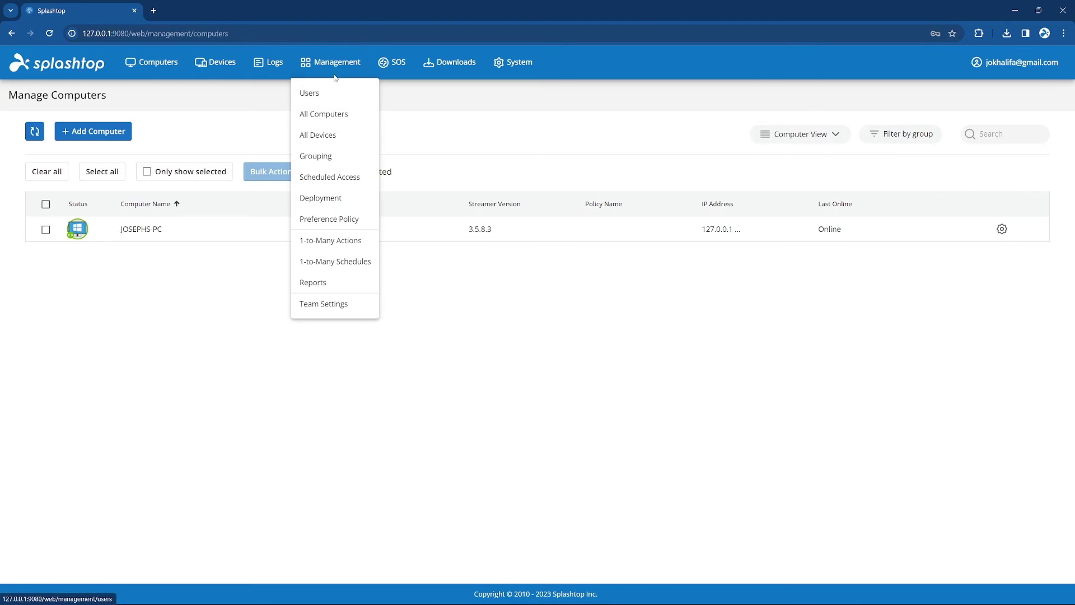
click(353, 137)
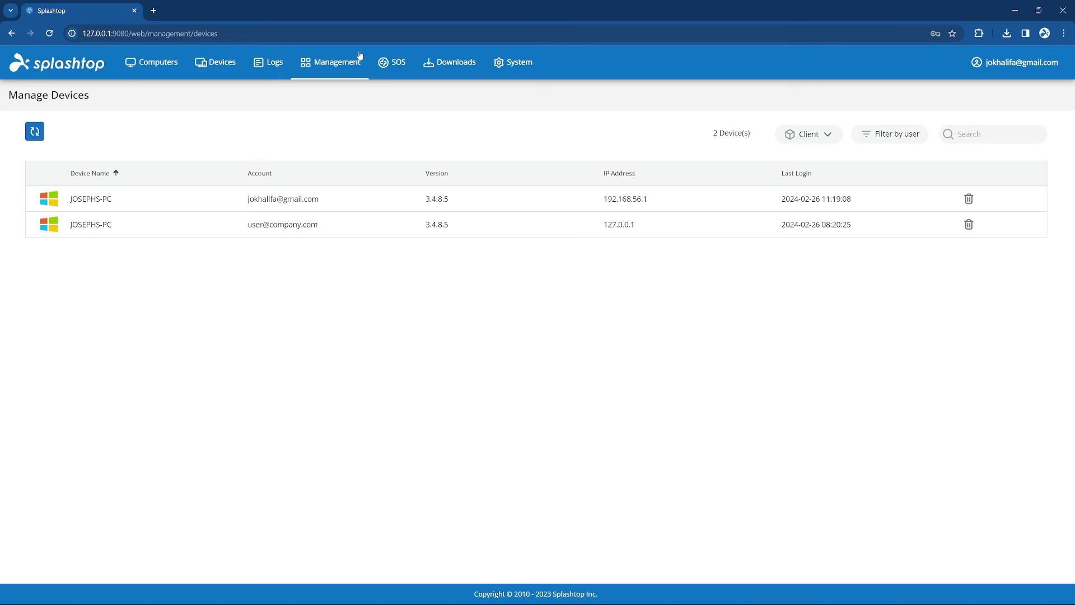
mouse_move(359, 62)
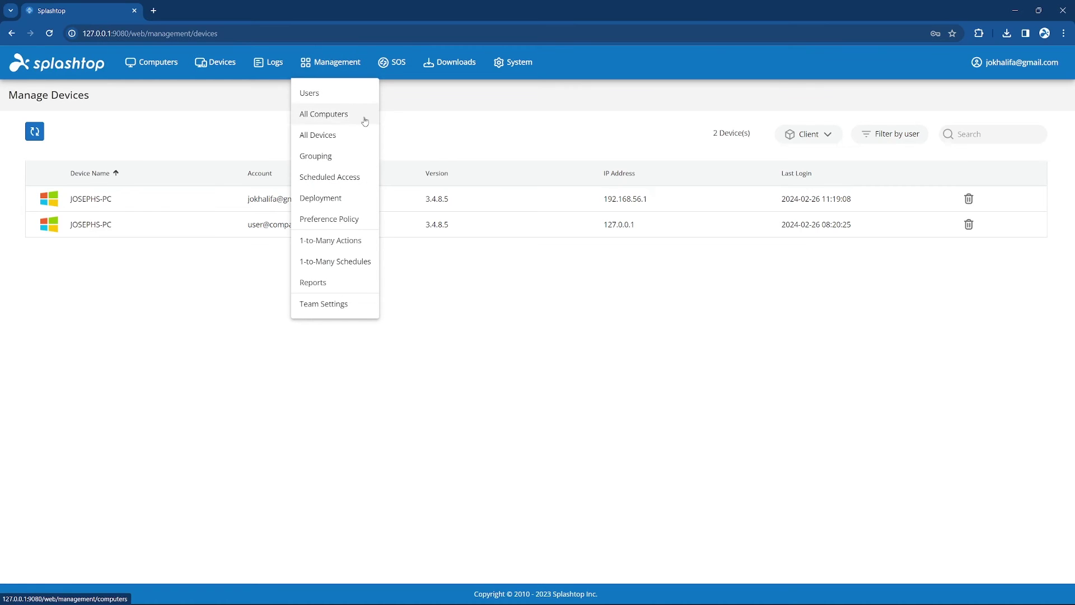
click(356, 159)
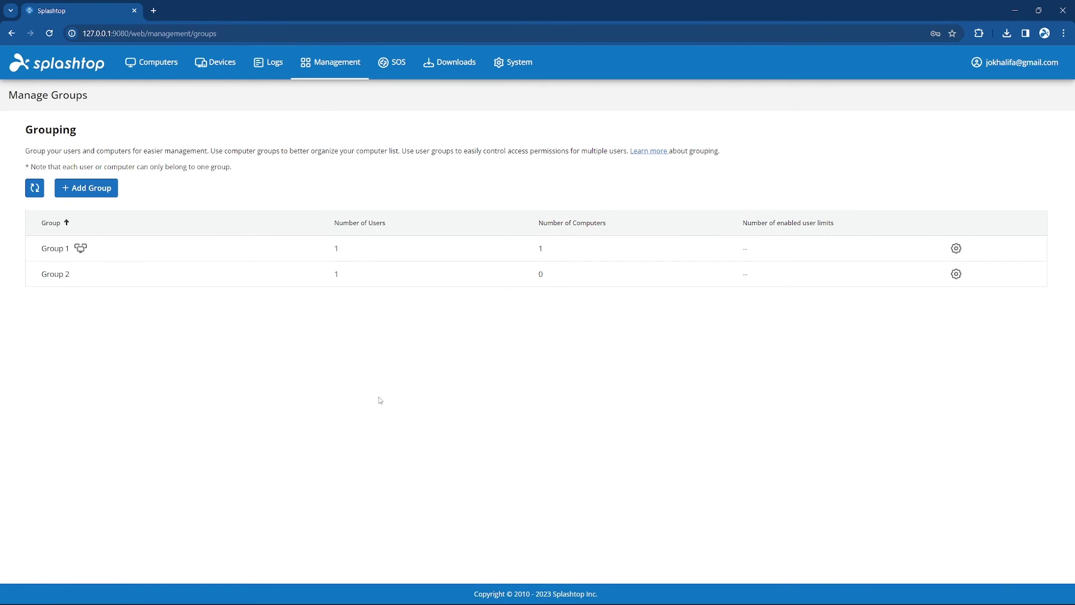
click(956, 249)
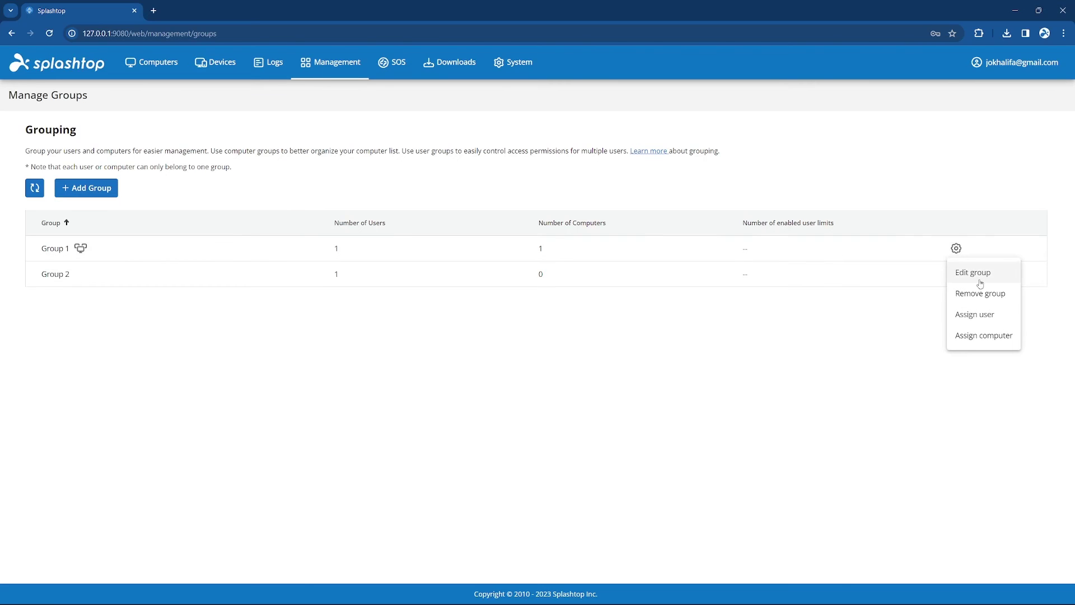
click(984, 335)
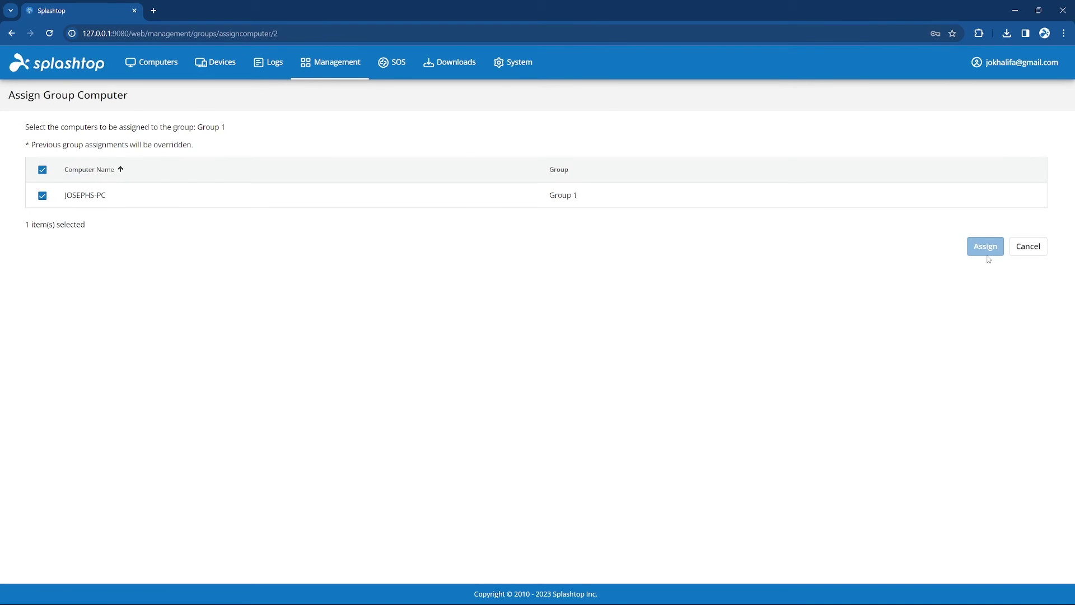
click(1012, 250)
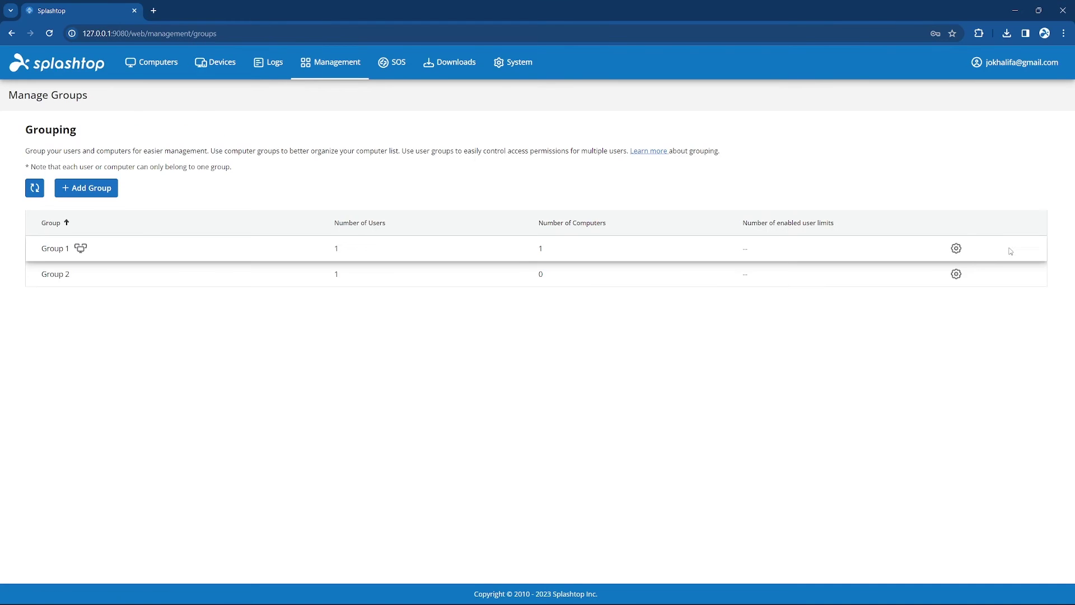
Create resource 'Computer Lab 1' described 'Computer Lab 1st floor' with Group 1's computers.
click(331, 58)
click(547, 359)
text(Computer La)
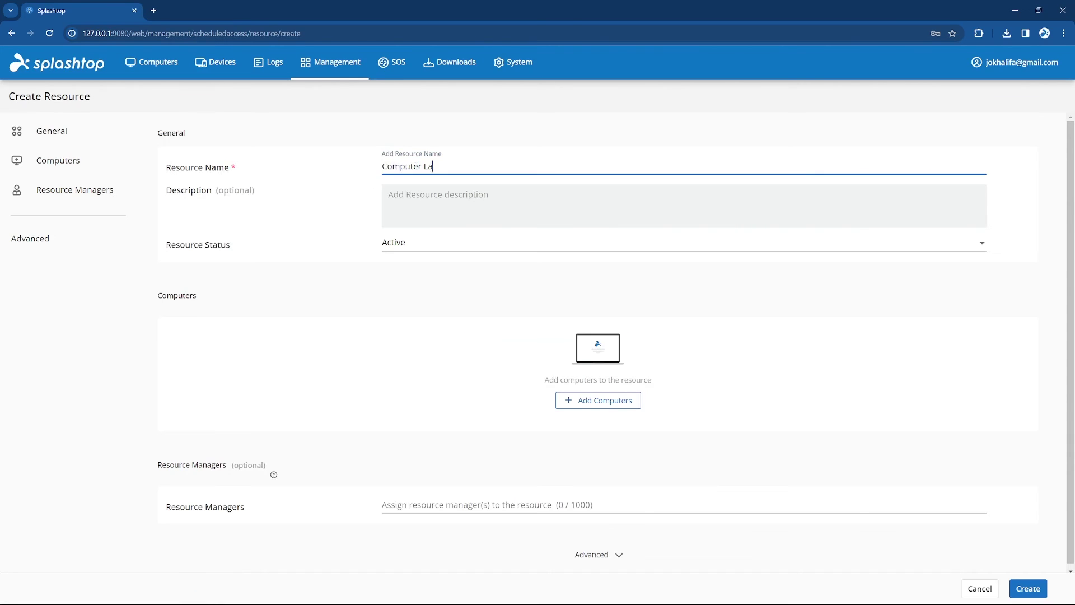
text(b 1)
key(Tab)
text(Computer Lab 1st floor)
click(598, 399)
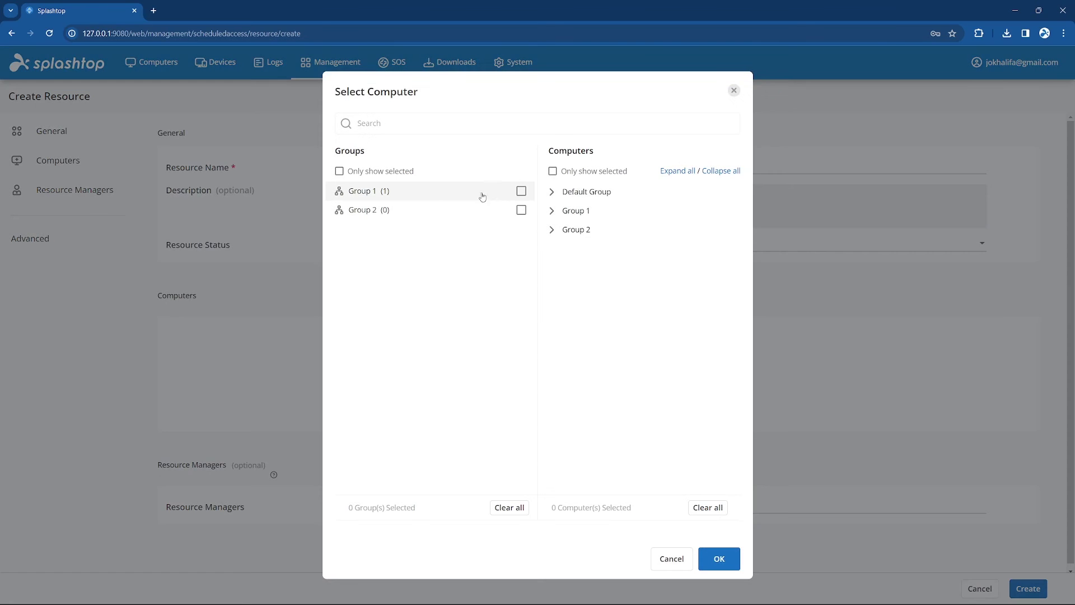
click(482, 196)
key(Return)
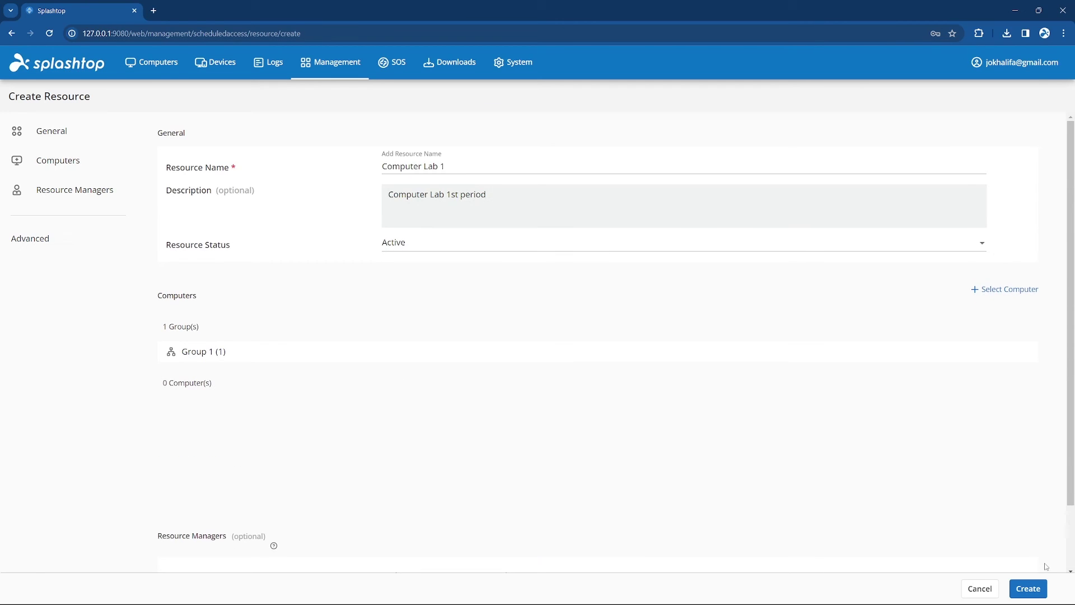
click(1028, 588)
Start a '1st Period' schedule on Computer Lab 1's calendar dated 2024-02-27.
click(972, 257)
click(1000, 281)
click(198, 477)
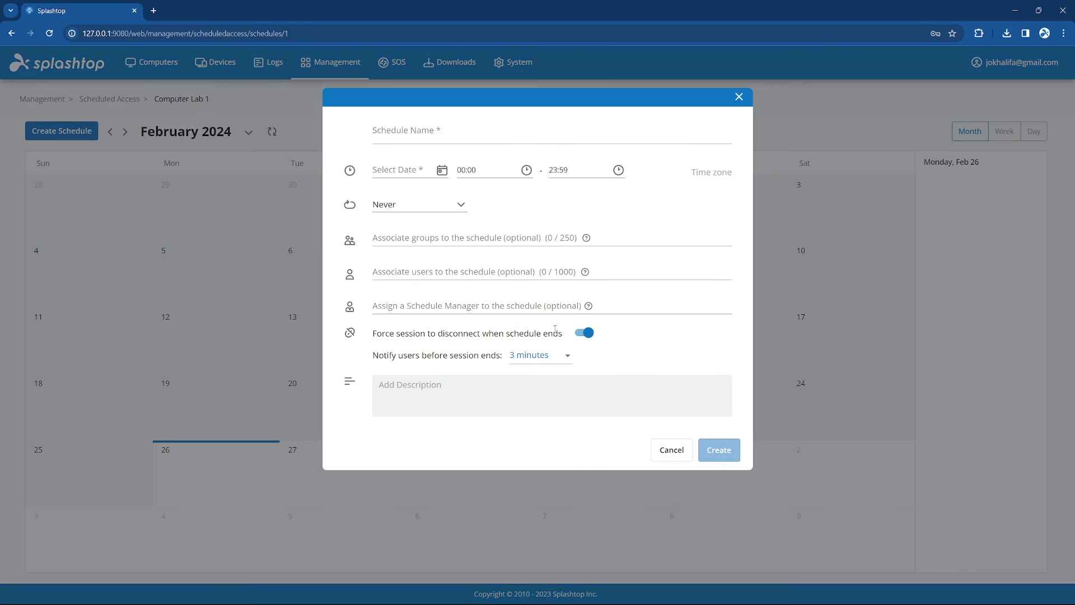
click(551, 135)
text(1st Period)
click(441, 170)
click(411, 332)
Set the 1st Period schedule to run from 08:00 to 15:59.
click(488, 170)
text(08:00)
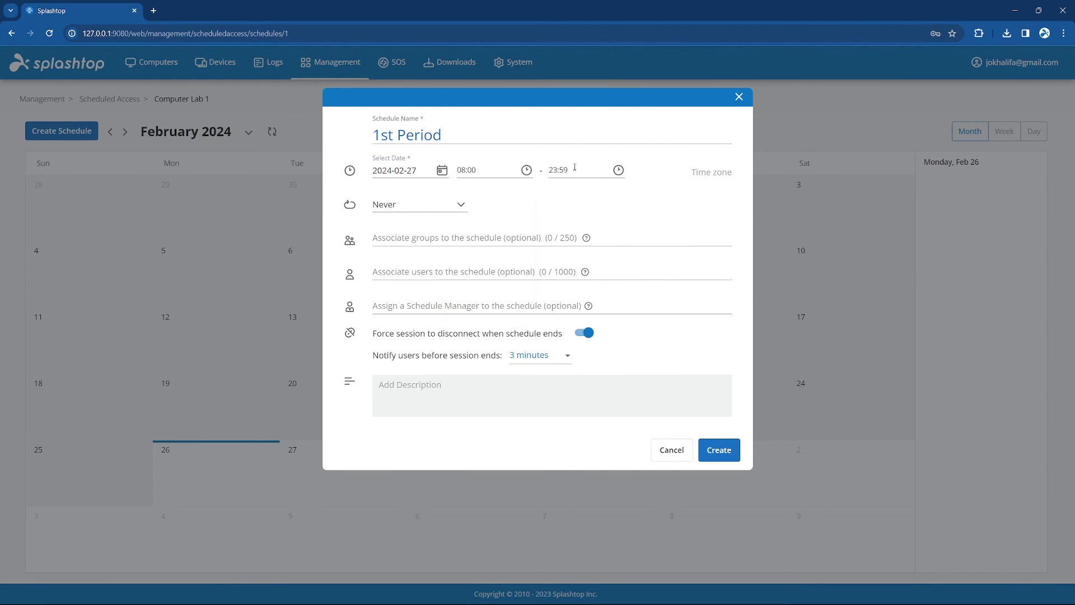
click(574, 167)
scroll(560, 252, up, 3)
click(559, 245)
scroll(593, 235, up, 5)
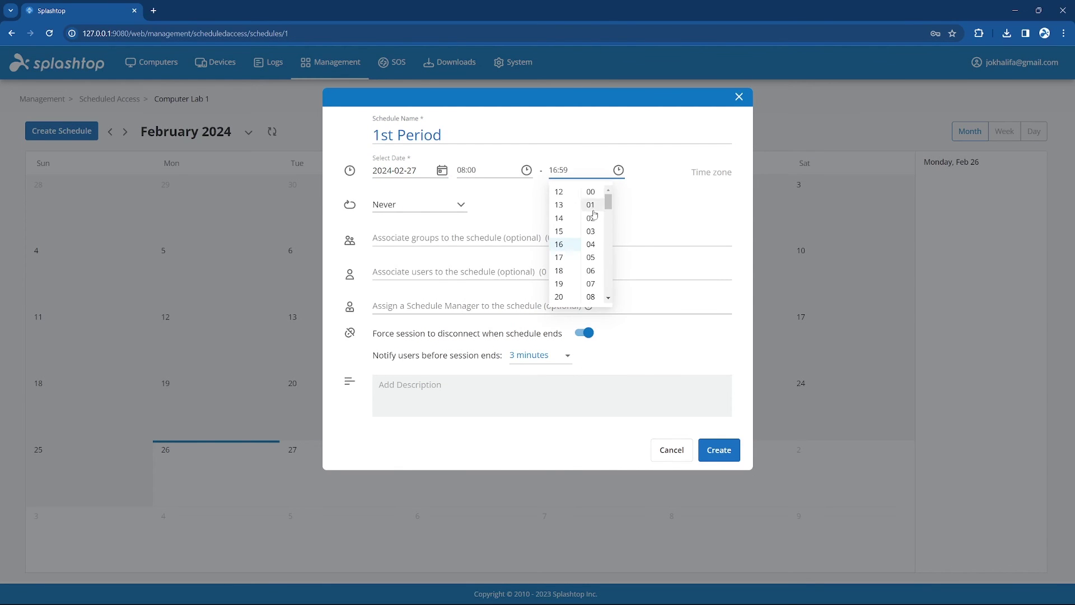
Make the schedule repeat weekly on Monday–Friday until August 4, 2024.
click(419, 205)
click(392, 248)
click(473, 168)
click(444, 167)
click(617, 167)
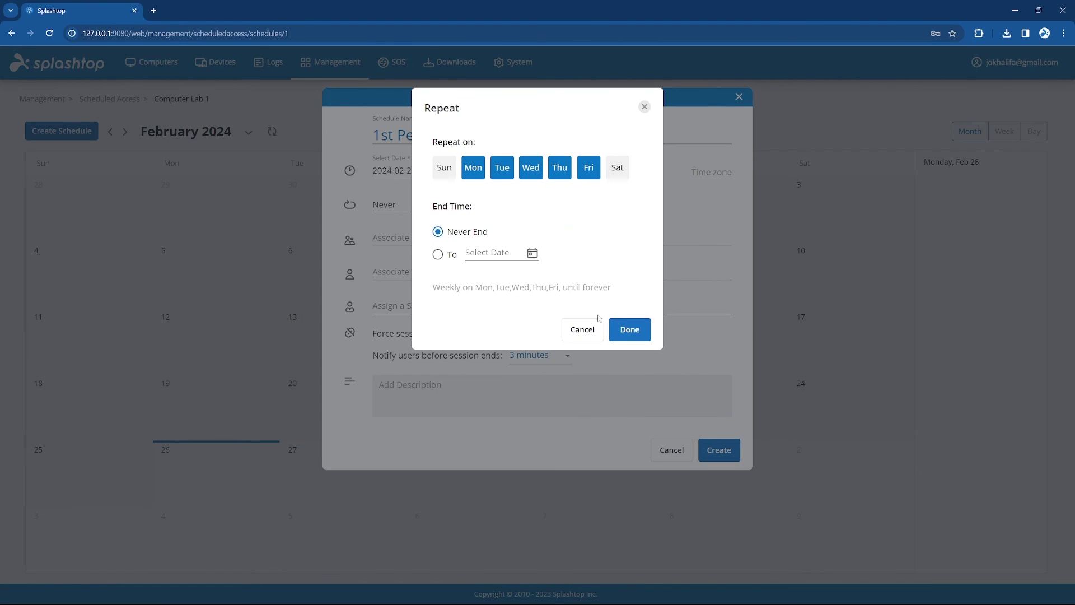
click(532, 252)
click(489, 312)
click(597, 341)
click(480, 346)
click(630, 330)
Associate Group 1 and Group 2, save the schedule, and advance the calendar to March 2024.
click(512, 235)
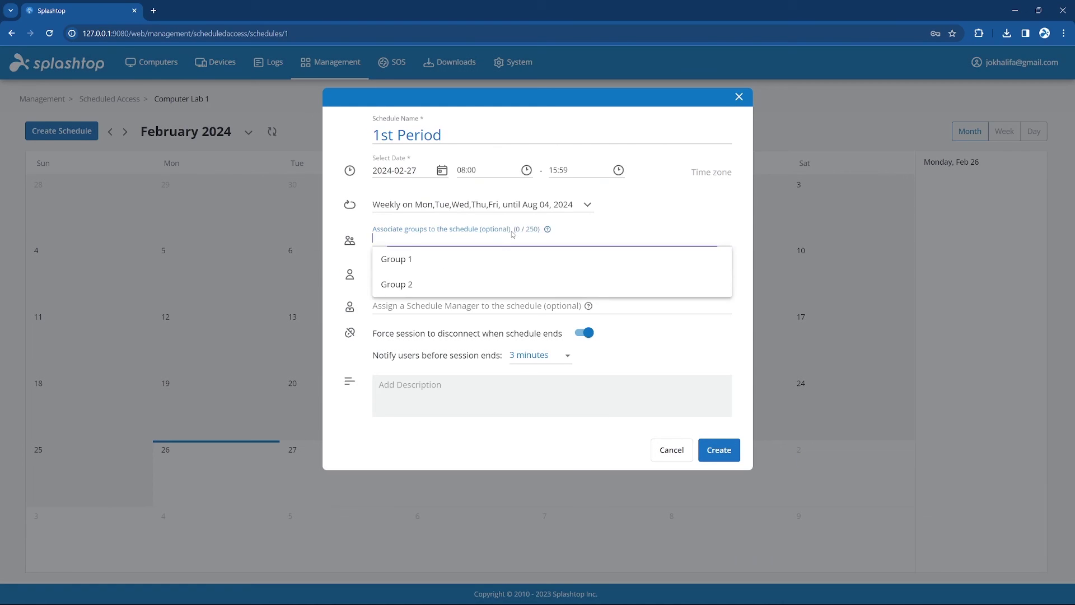
click(397, 258)
click(396, 265)
click(720, 457)
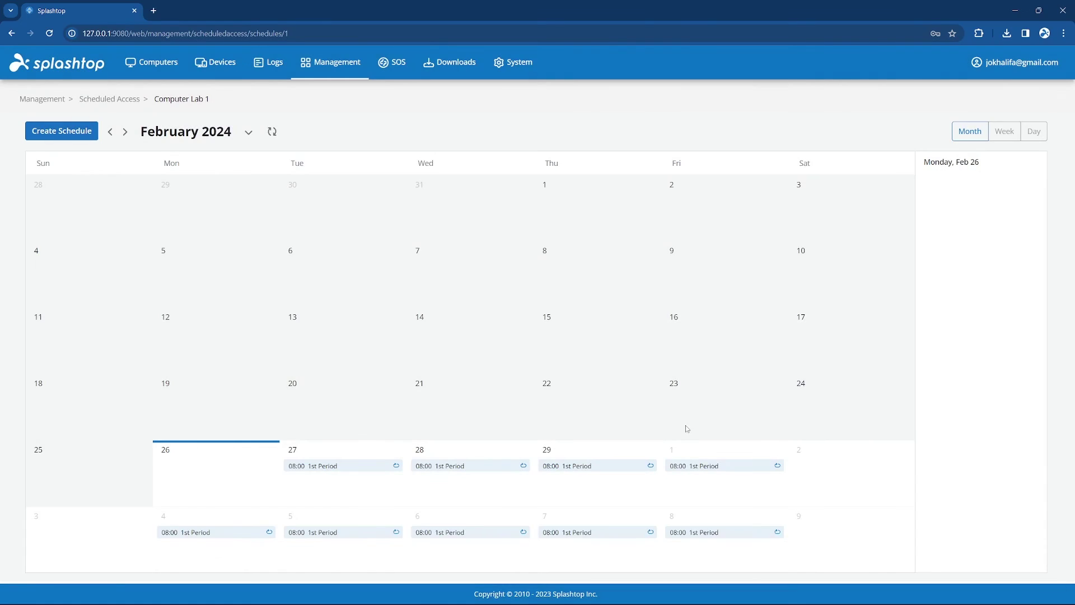
click(124, 131)
Start a new deployment package on the Deployments page and scroll through its options.
mouse_move(330, 62)
click(336, 196)
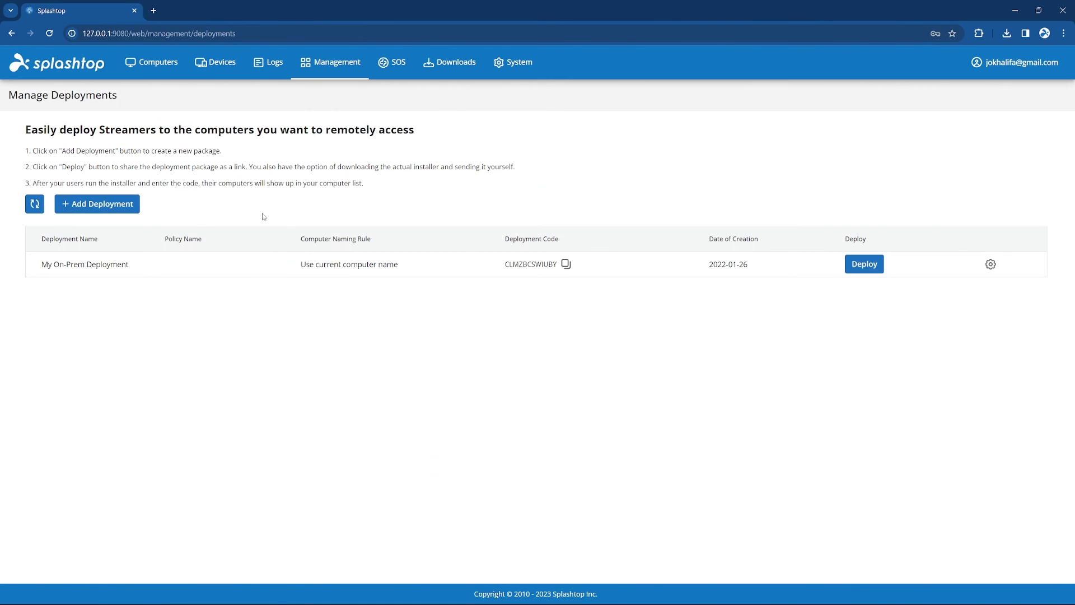
click(104, 205)
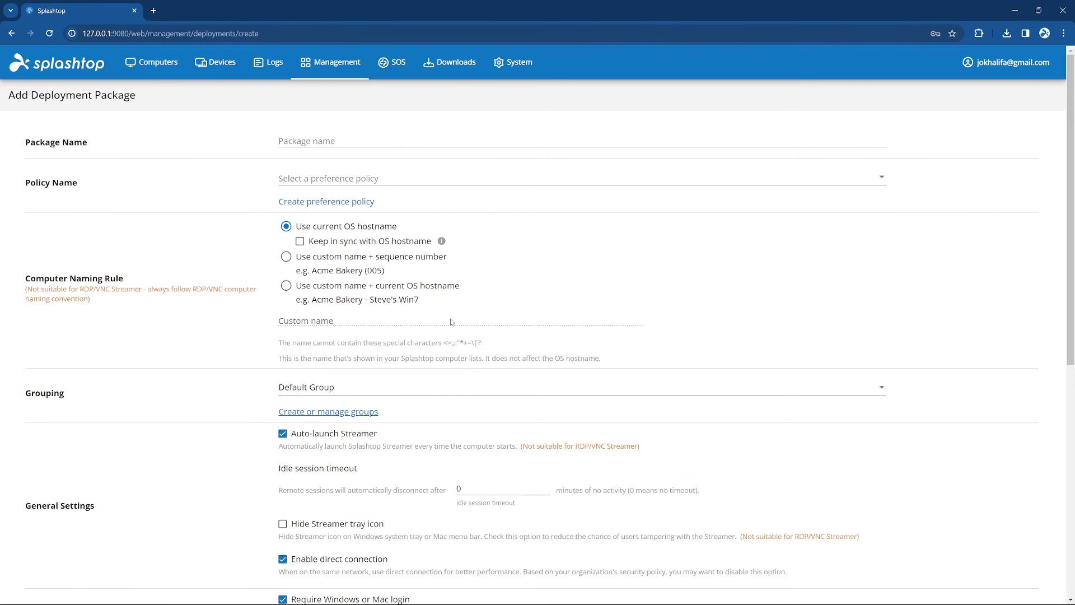
scroll(453, 322, down, 2)
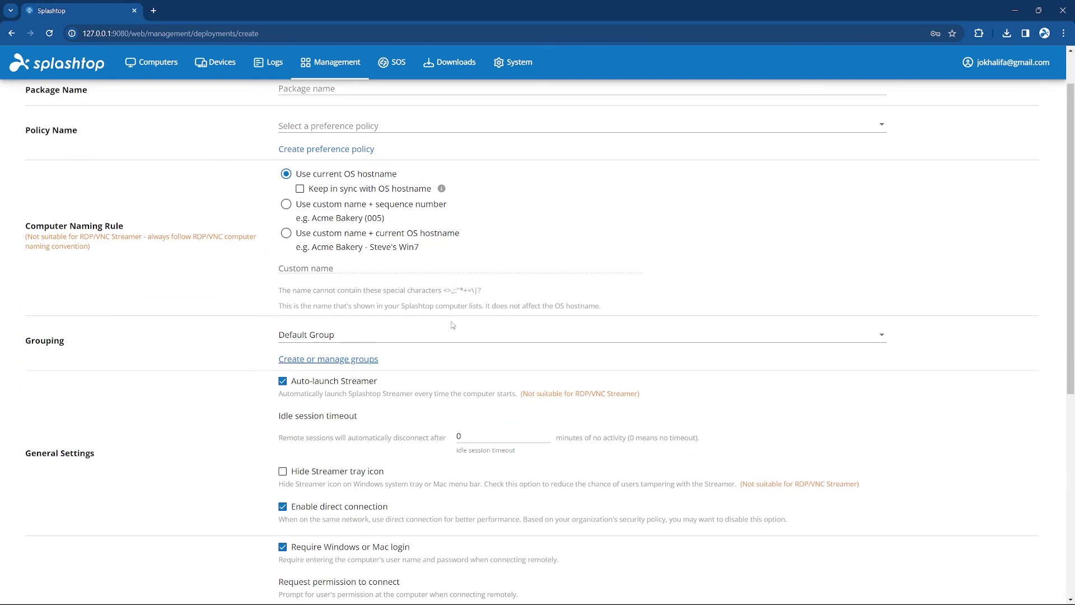
scroll(452, 325, down, 3)
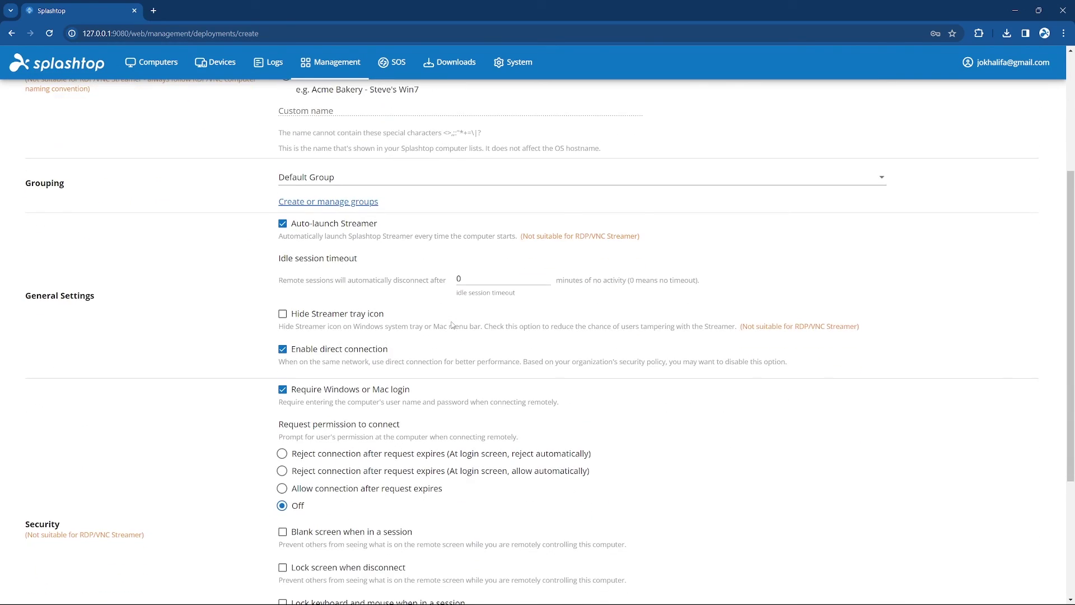
scroll(452, 325, down, 3)
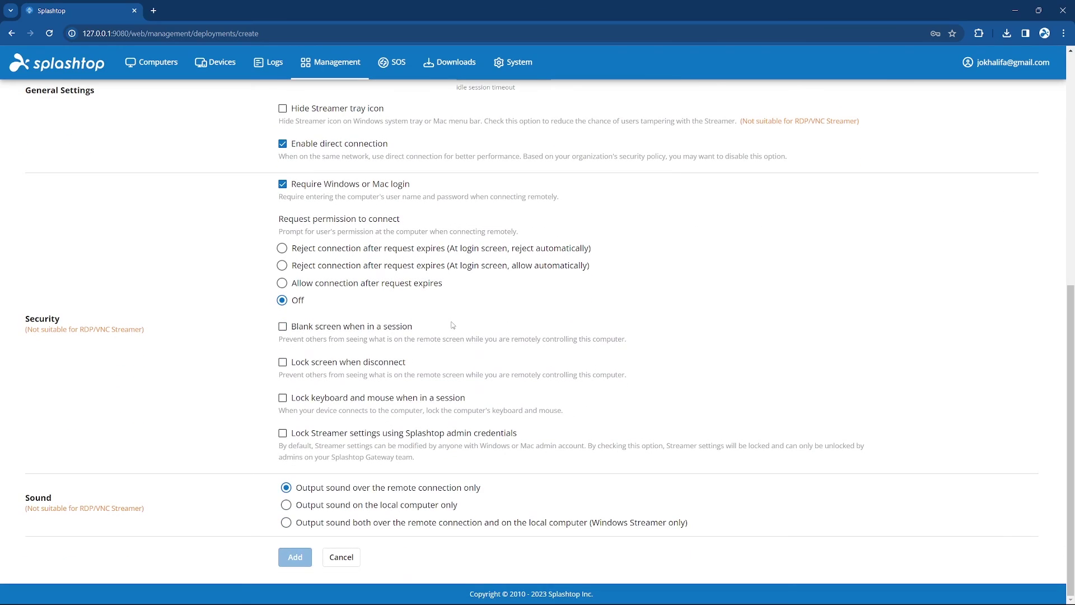
scroll(453, 325, up, 4)
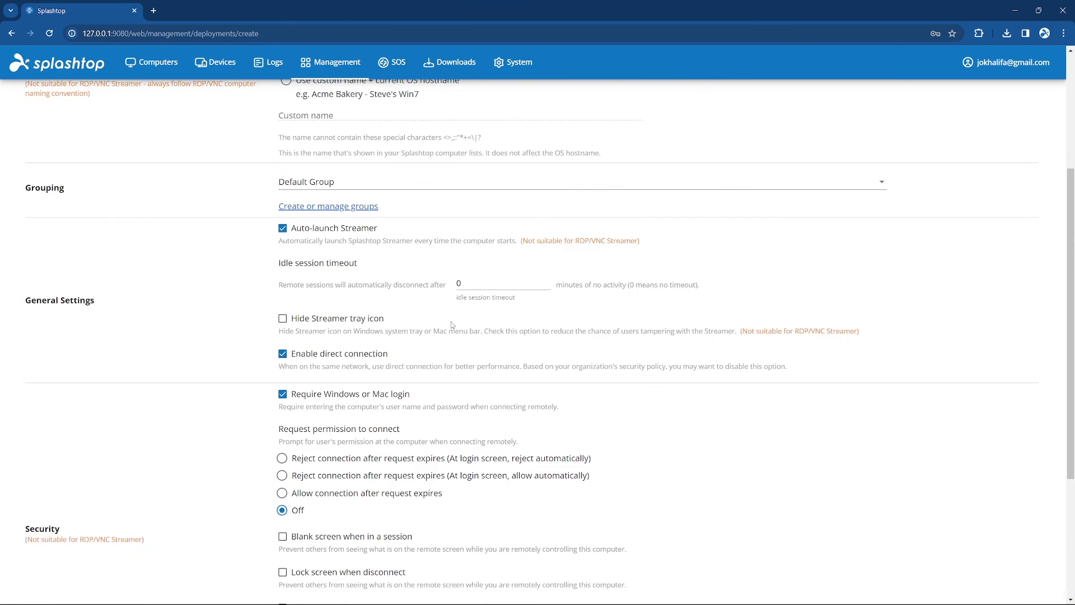
scroll(452, 324, up, 4)
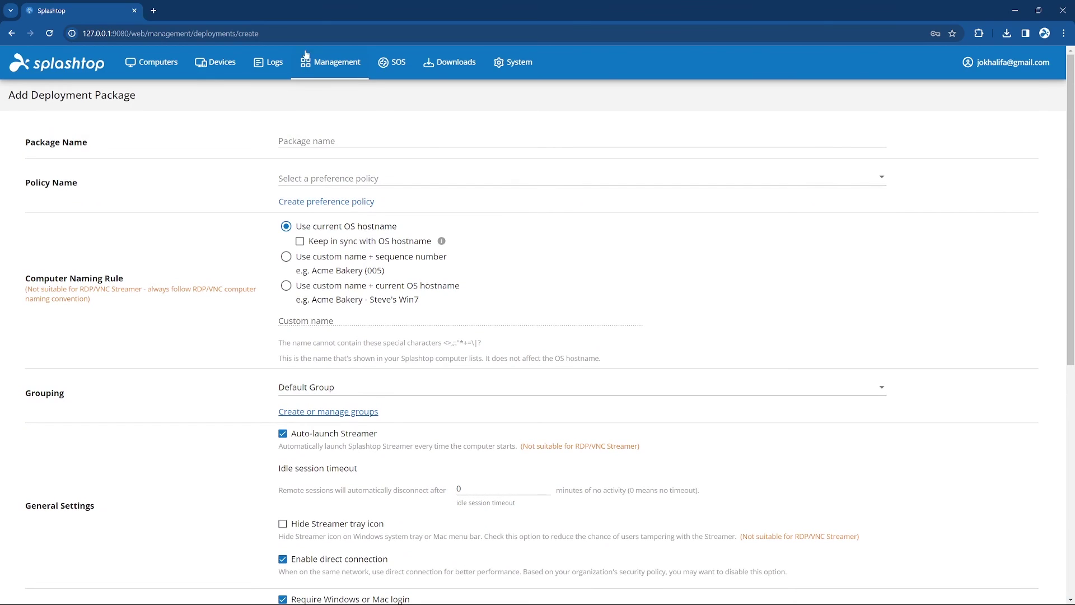
Start a new preference policy named 'Policy 1'.
mouse_move(314, 61)
click(331, 216)
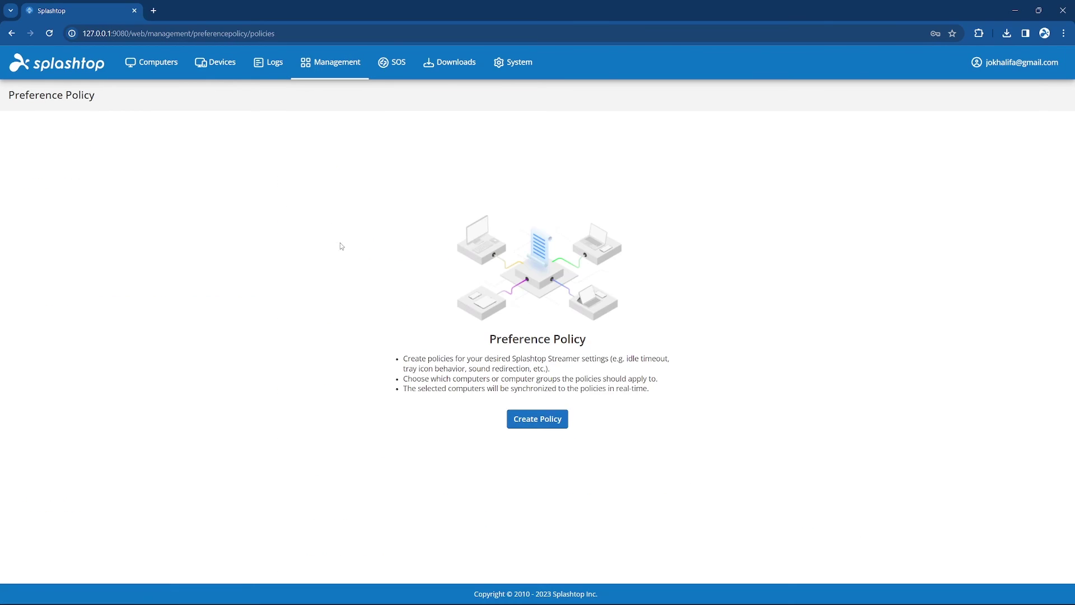
click(536, 419)
click(431, 163)
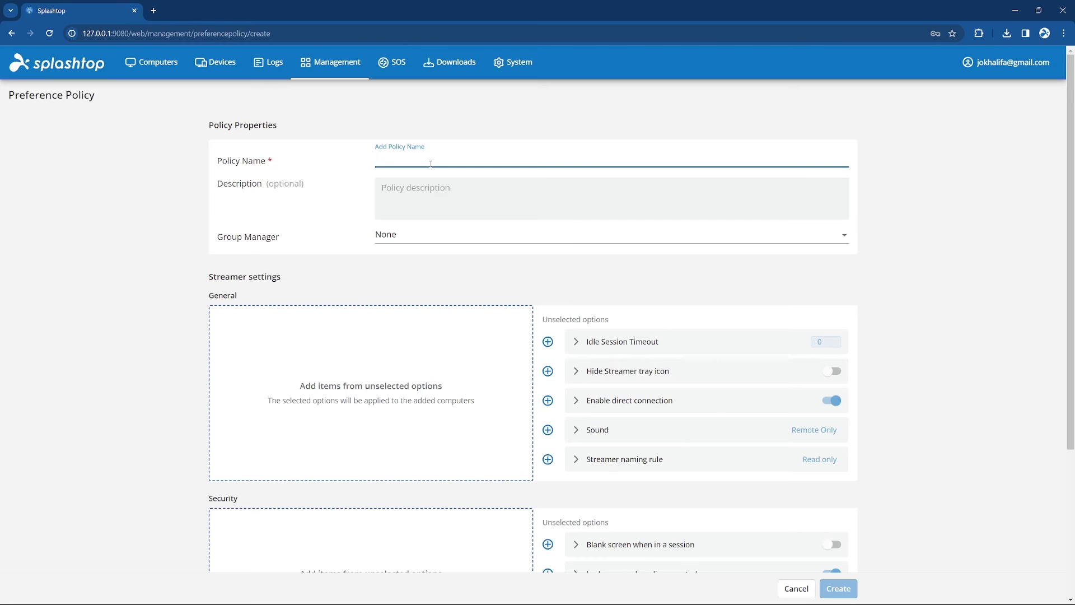
text(Policy 1)
scroll(468, 223, down, 3)
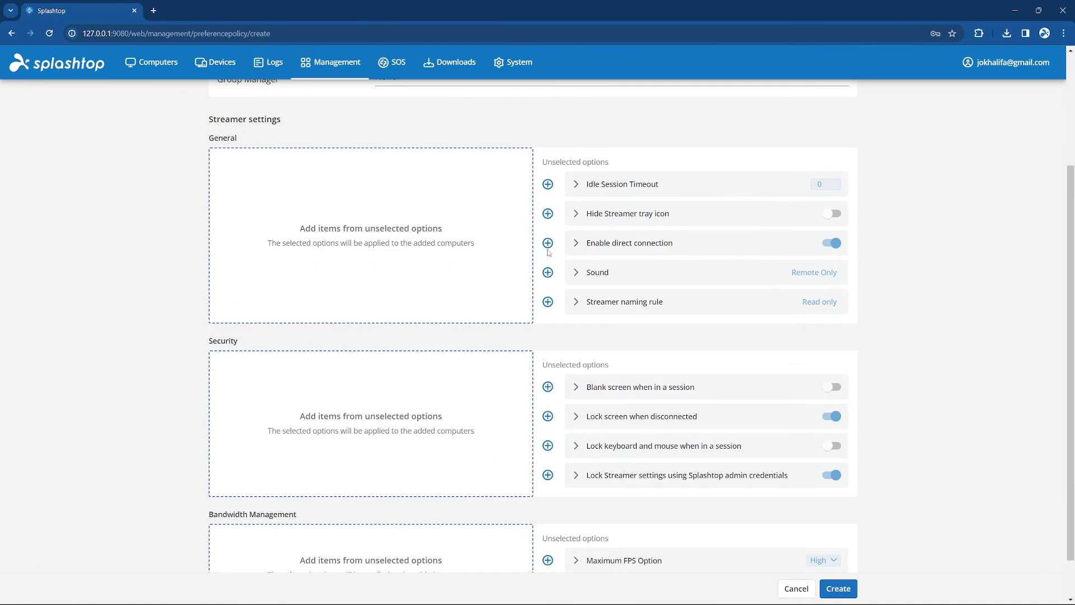
Add direct connection, sound, blank screen, settings lock and maximum FPS options, then create Policy 1.
click(548, 244)
click(548, 273)
click(549, 336)
click(547, 425)
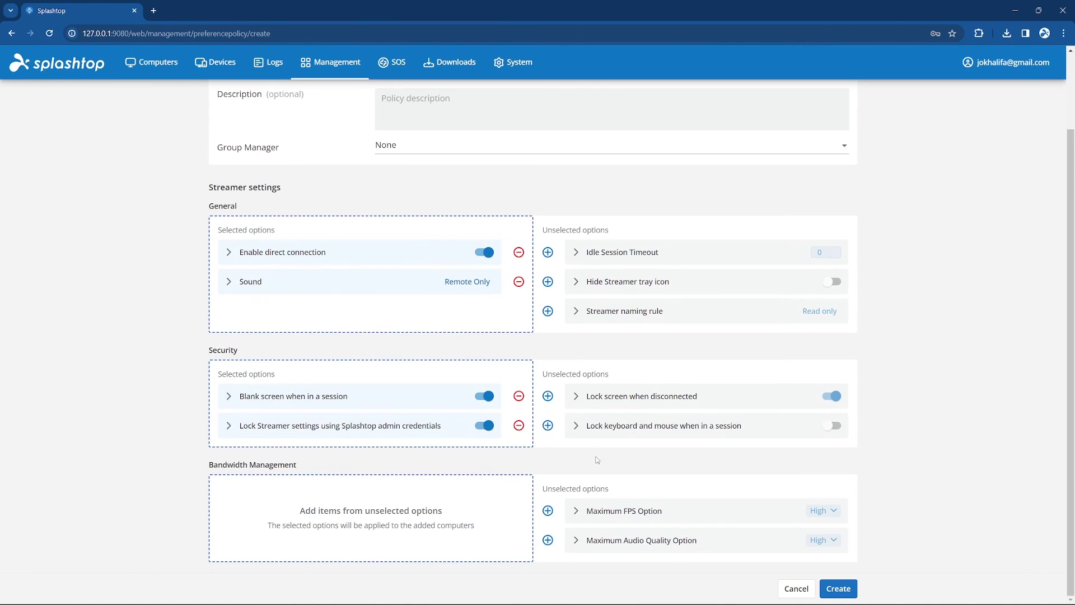
click(548, 511)
click(838, 588)
click(570, 177)
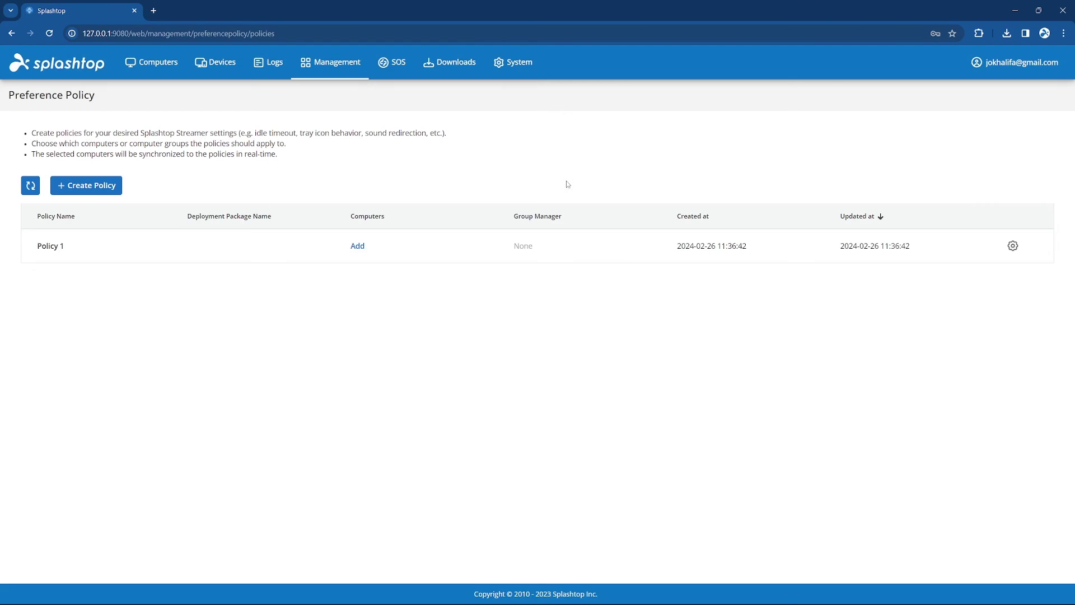
Open Policy 1 for editing, then go to the 1-to-Many actions list.
click(1012, 245)
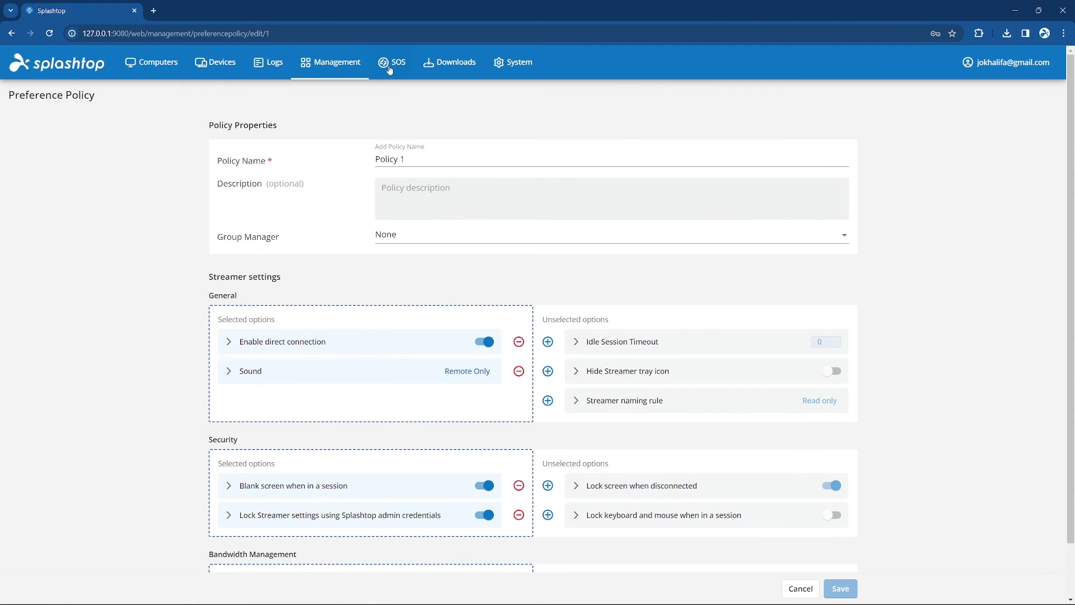
mouse_move(336, 62)
click(334, 242)
Create a System Reboot action named 'Weekly Reboot' and save it.
click(91, 133)
click(109, 163)
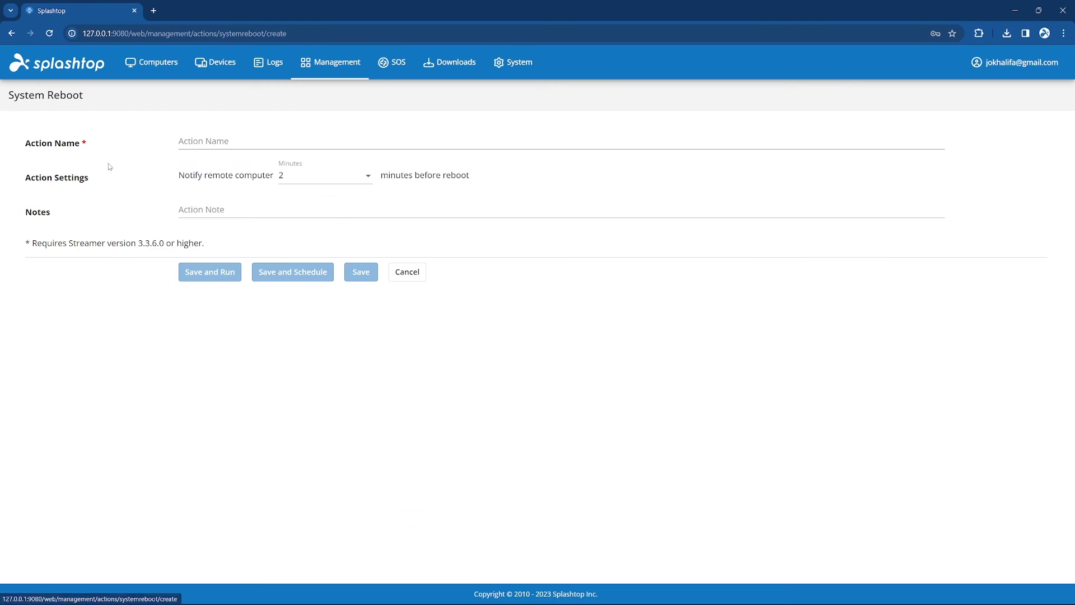
click(243, 140)
text(Weekly Reboot)
click(286, 278)
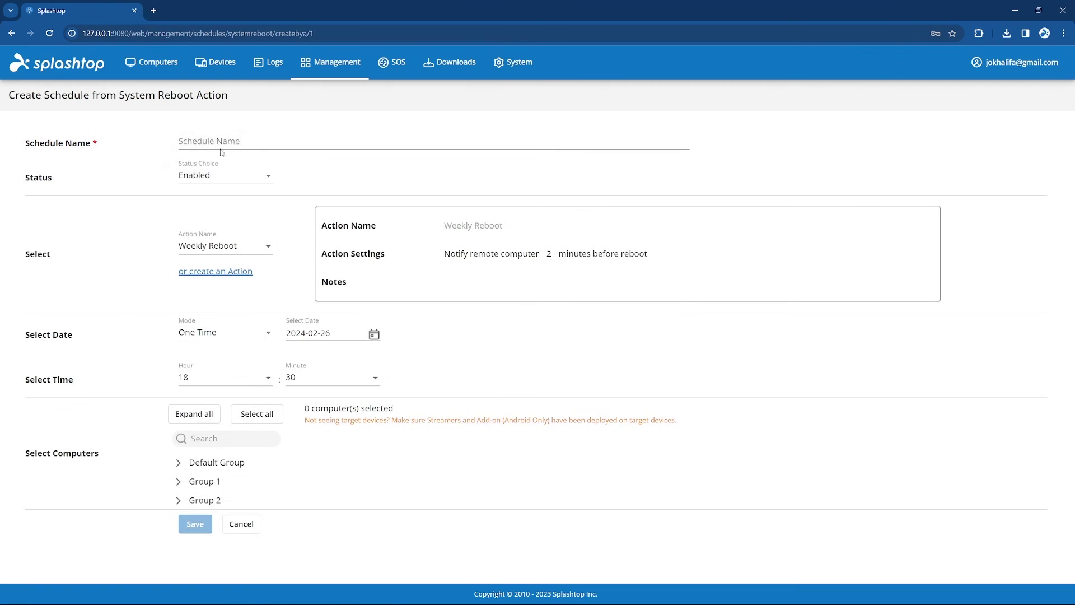
Schedule it as 'Weekly' in Daily or Weekly mode, then go to Team Settings.
click(222, 149)
text(Weekly)
click(222, 335)
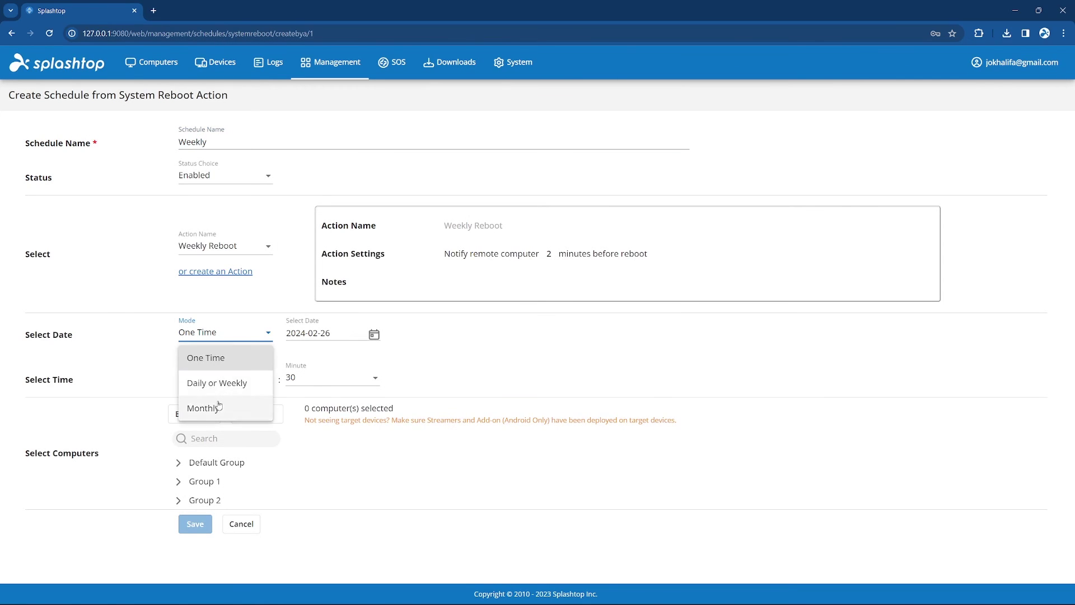
click(216, 382)
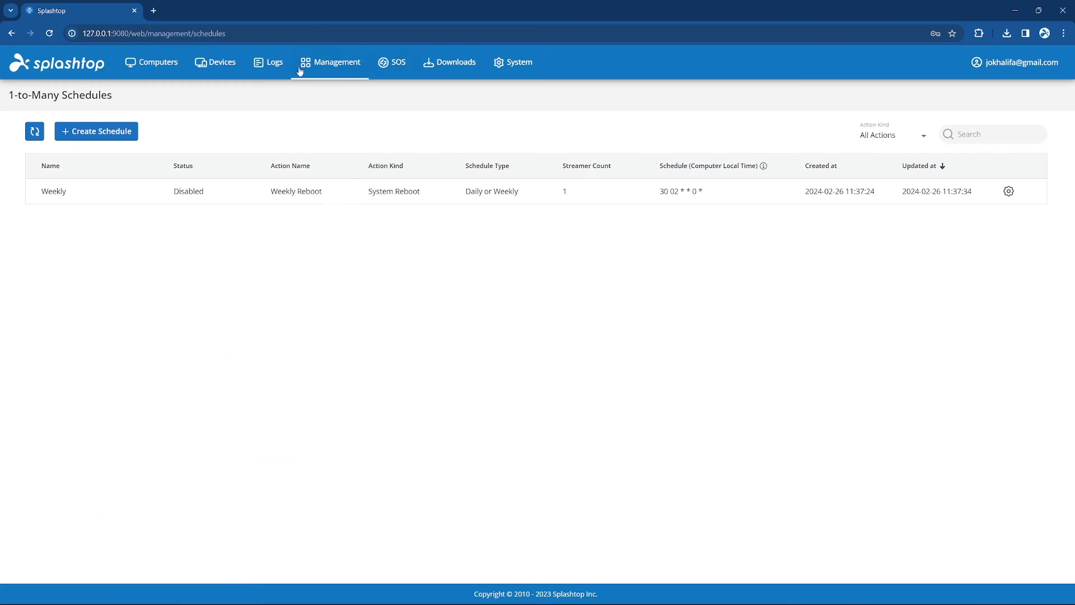
click(299, 69)
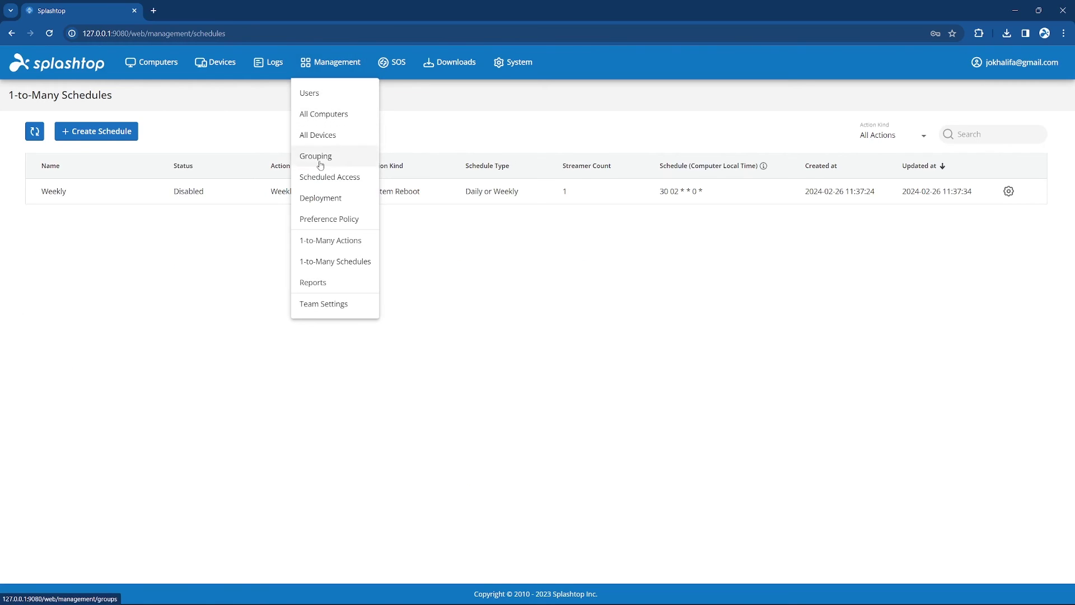
click(316, 306)
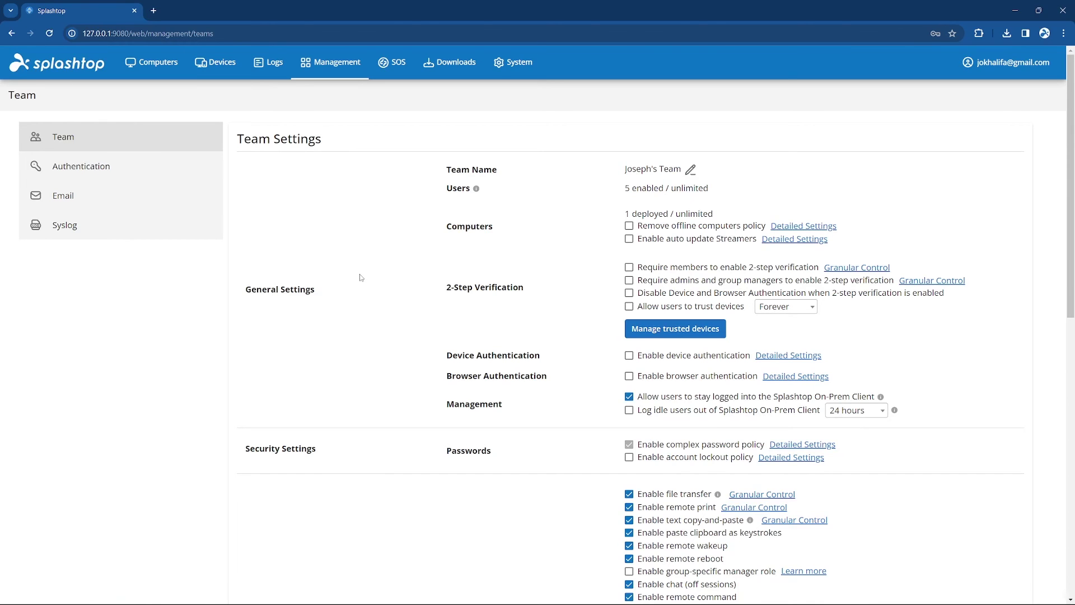
Scroll down through the Remote Support Settings in Team Settings.
scroll(431, 336, down, 5)
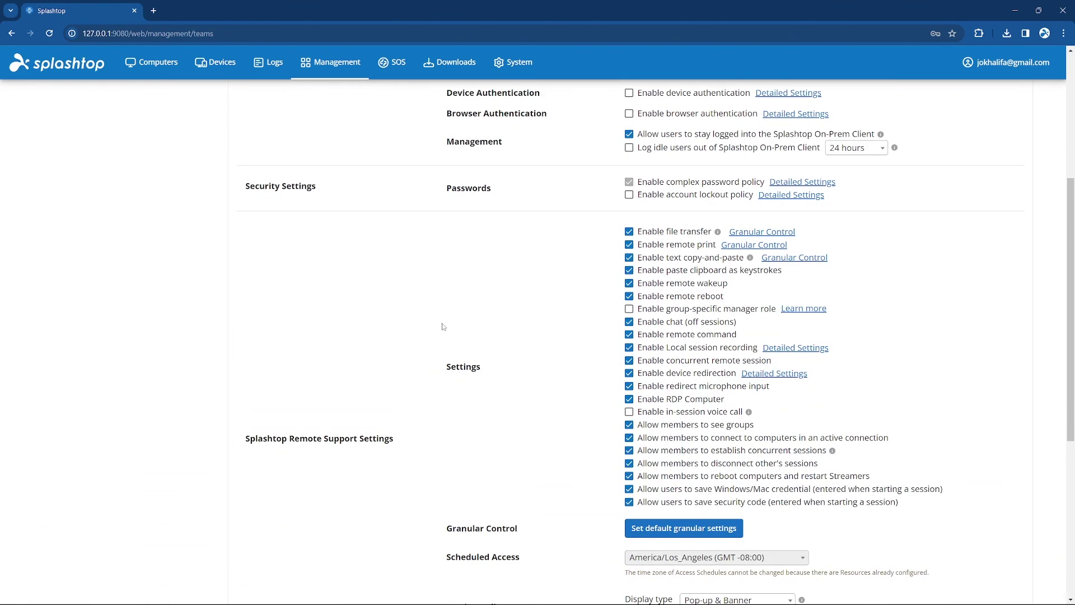
scroll(442, 326, down, 1)
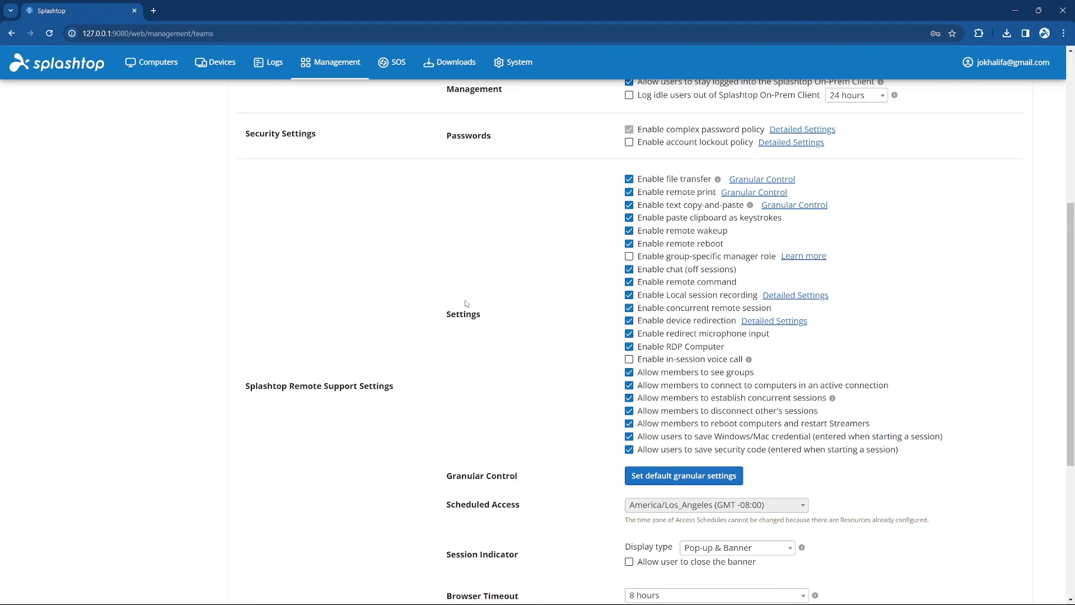
scroll(465, 304, down, 5)
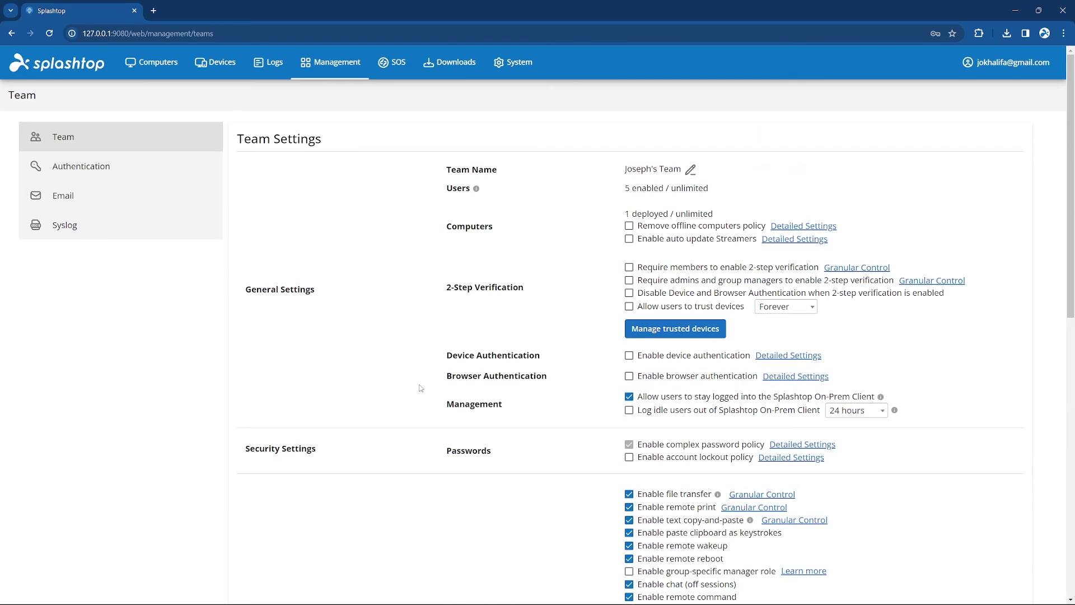
click(125, 172)
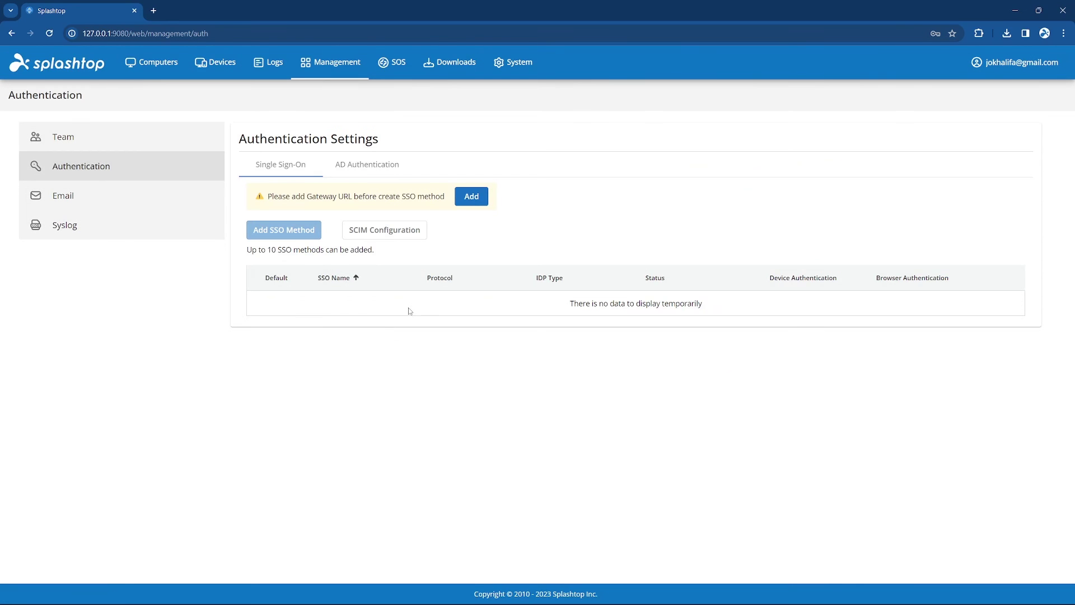
click(476, 199)
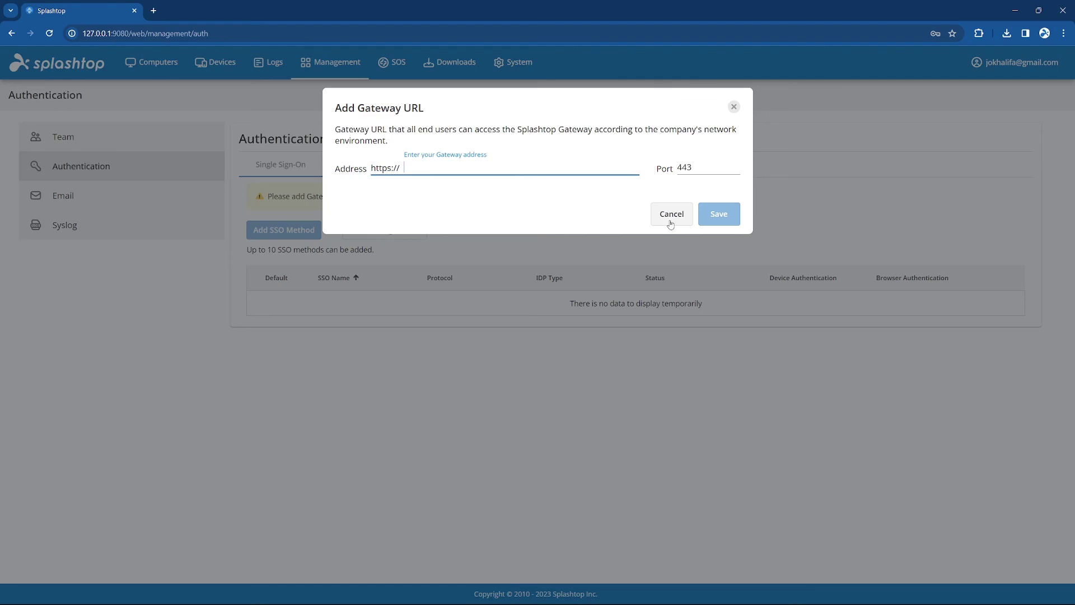
click(670, 216)
click(367, 164)
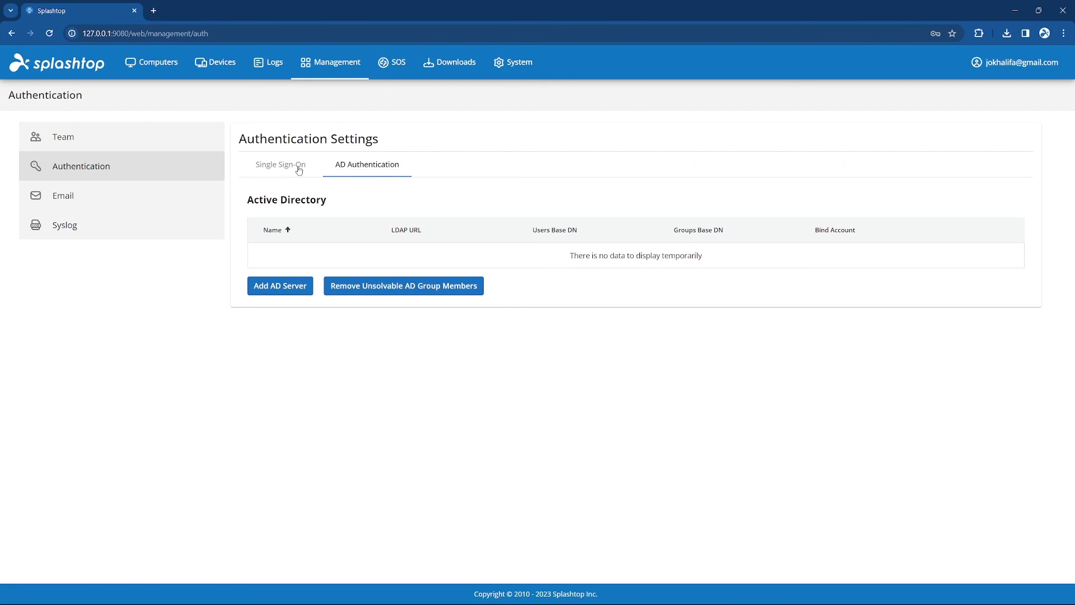
click(299, 167)
click(394, 165)
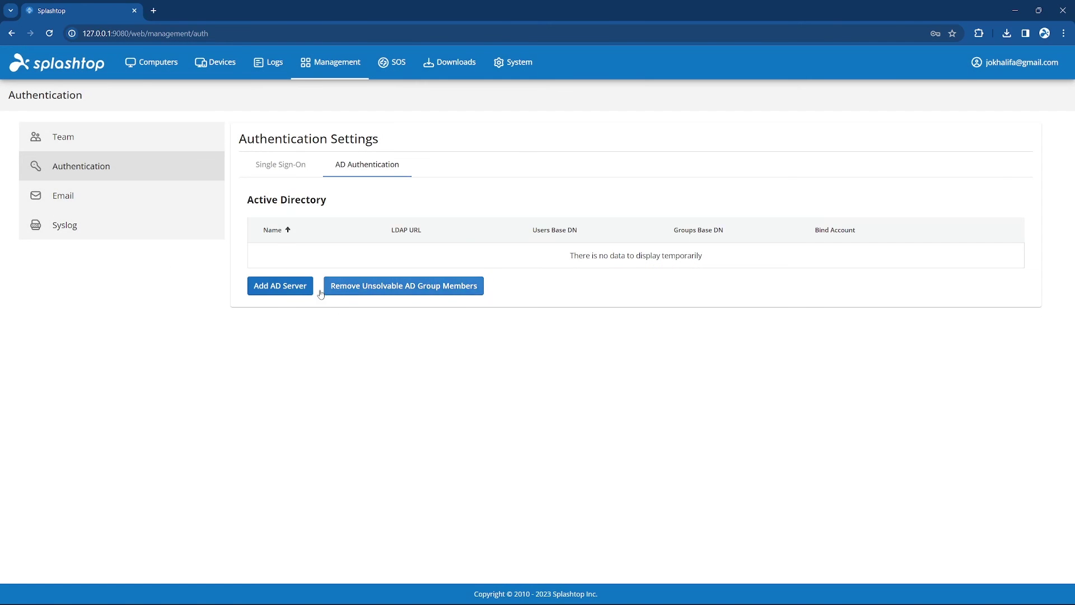
click(280, 286)
click(266, 474)
click(71, 224)
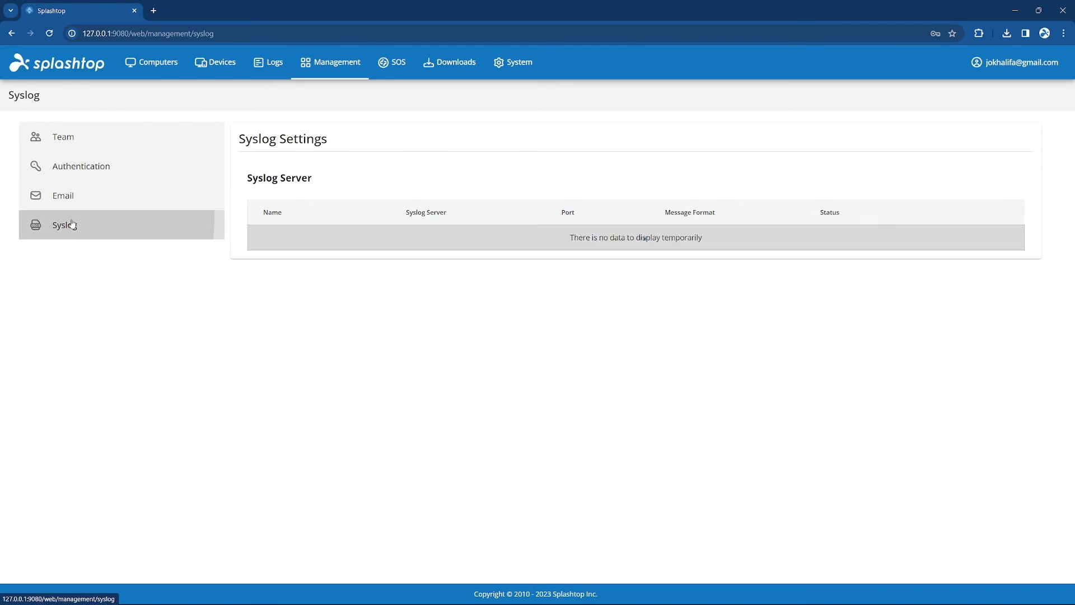
click(941, 237)
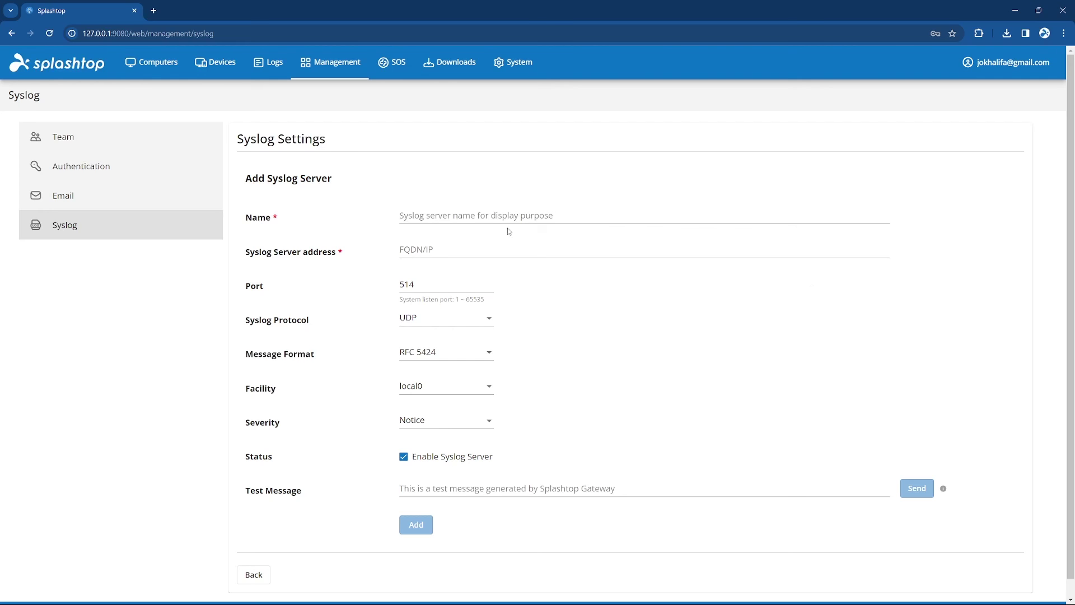
click(82, 138)
scroll(440, 339, down, 10)
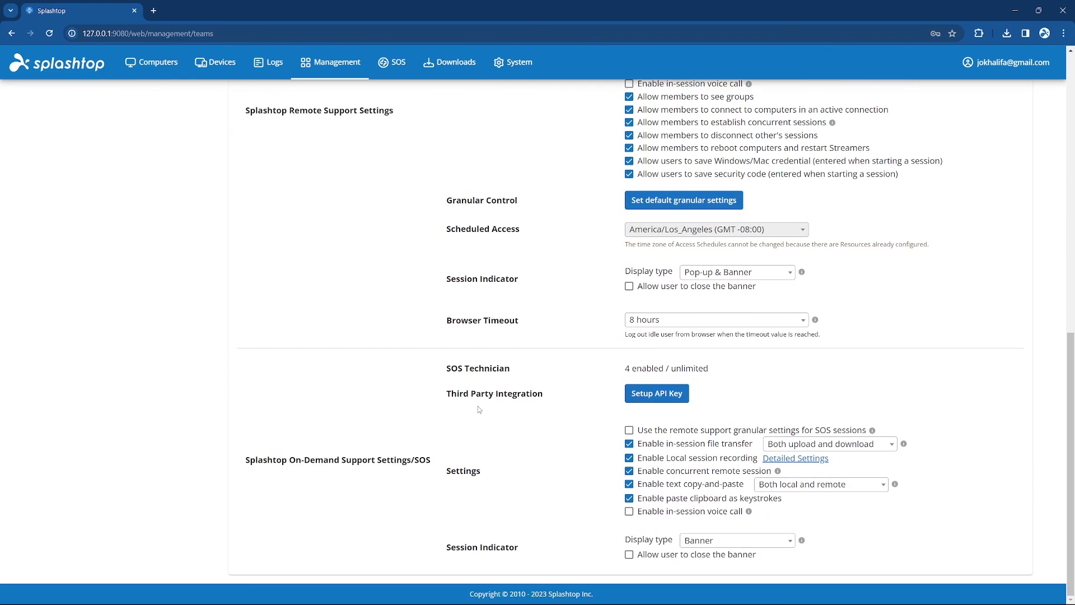
Scroll up and back down the Team Settings page.
scroll(478, 406, up, 6)
scroll(479, 403, down, 3)
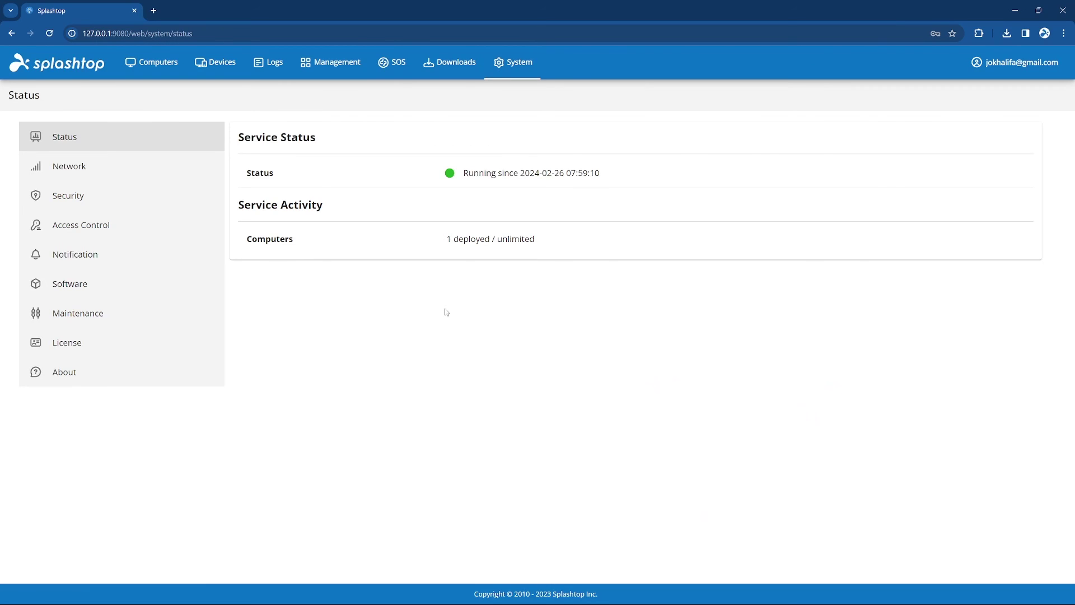
Review the Network, Security and Access Control pages, ending on the Notification settings.
click(183, 166)
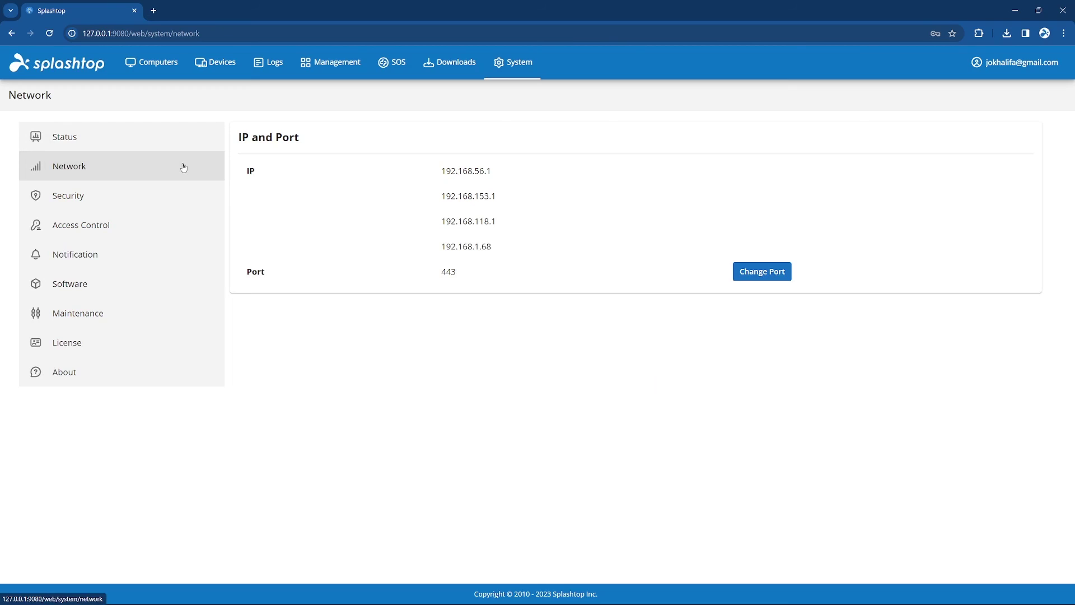
click(174, 198)
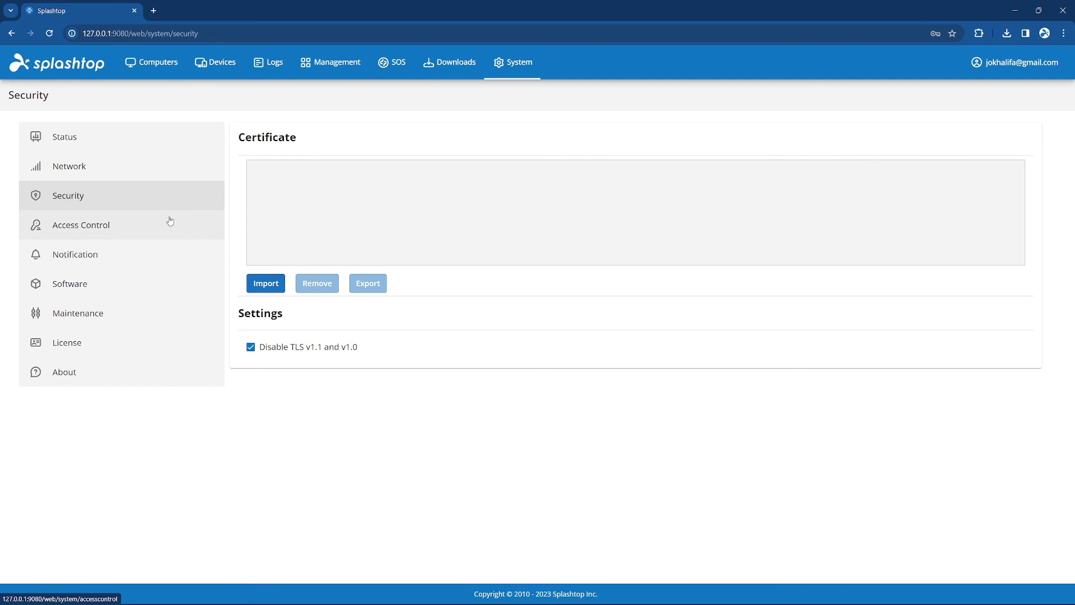
click(171, 221)
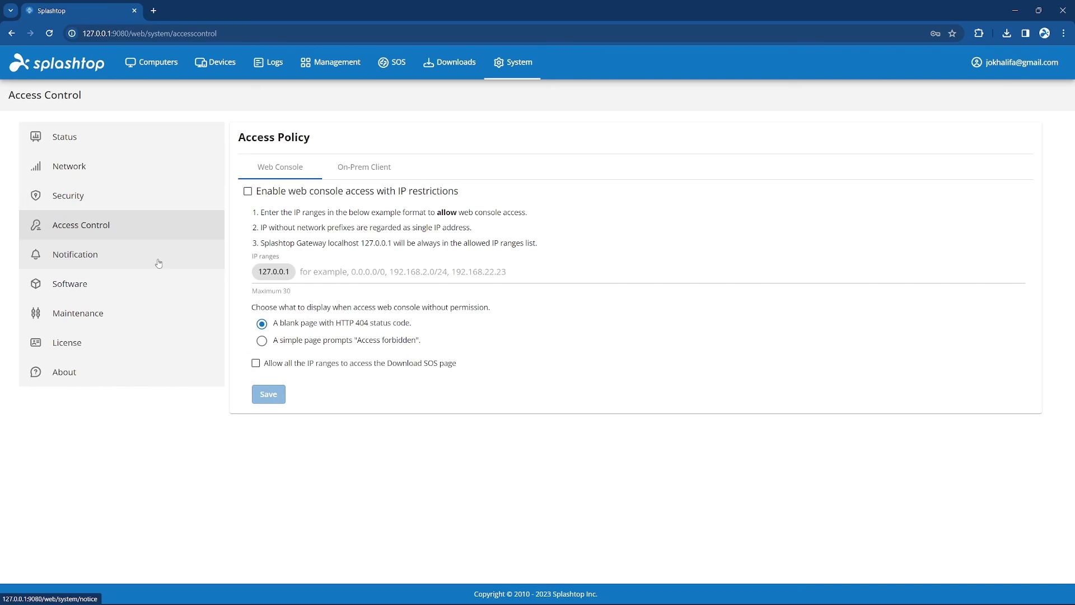
click(159, 263)
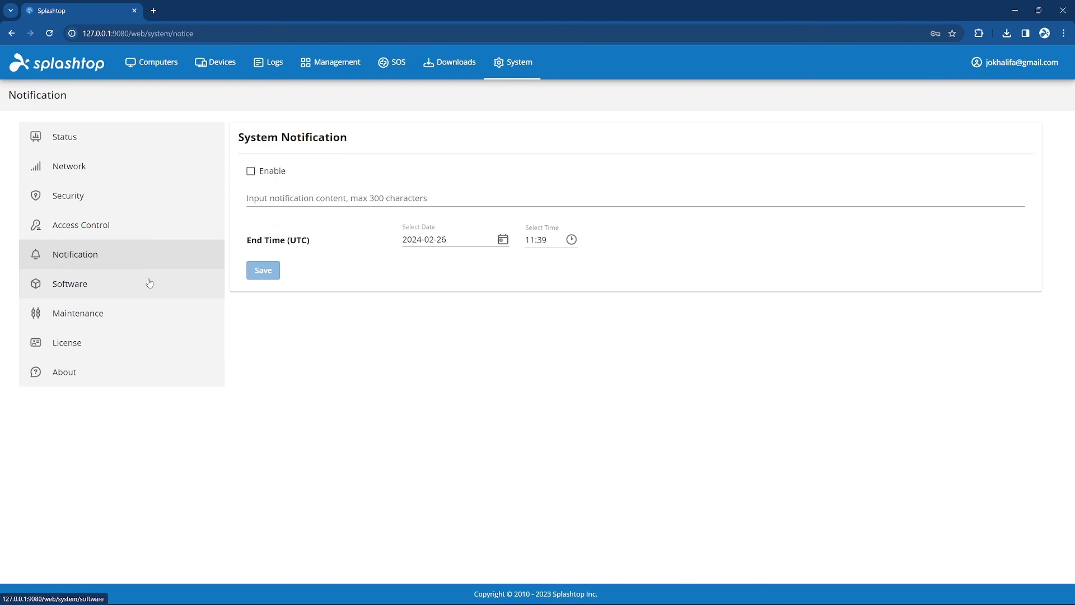
Check the Software, Maintenance and License pages, ending on About showing v3.26.1.
click(150, 283)
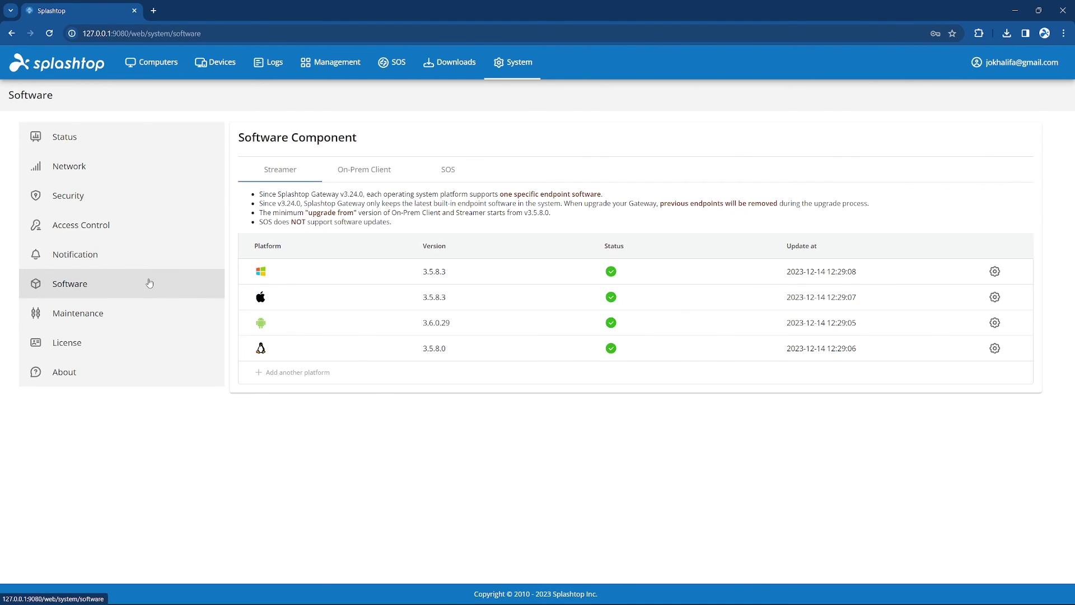
click(132, 316)
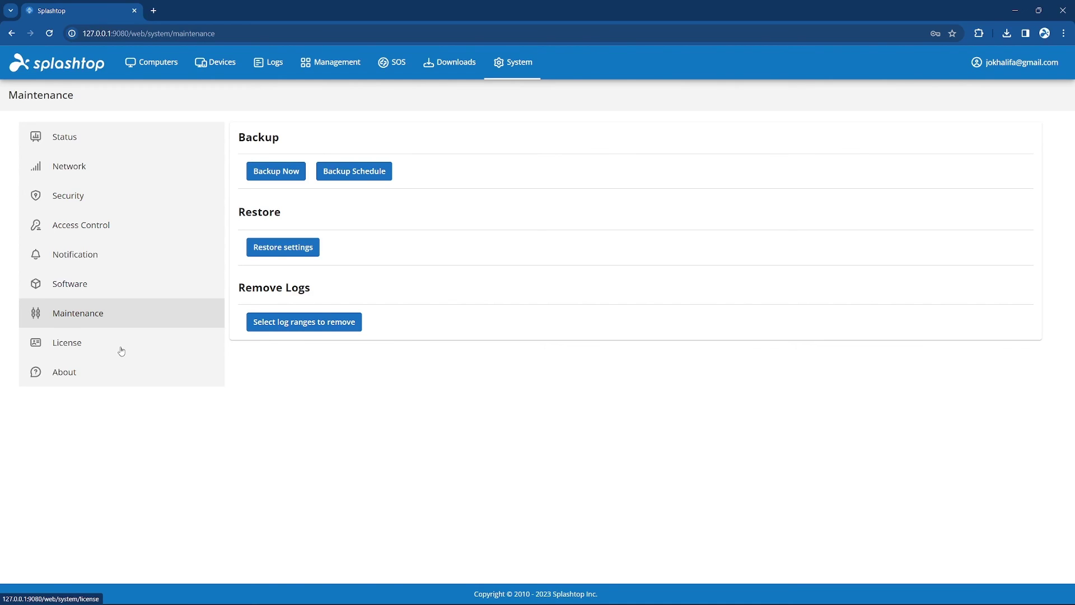
click(121, 349)
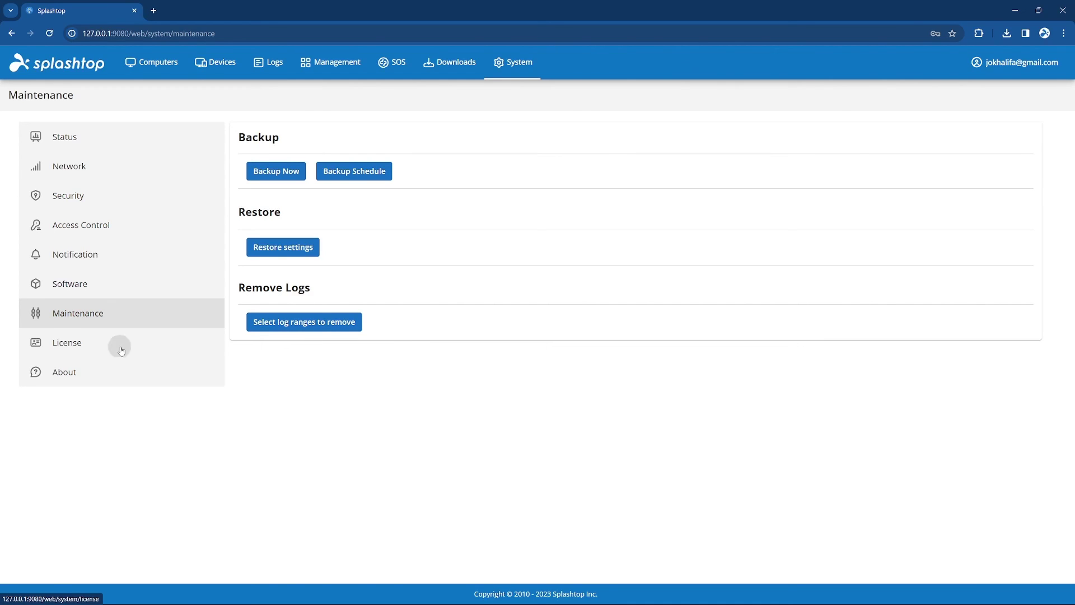
click(115, 383)
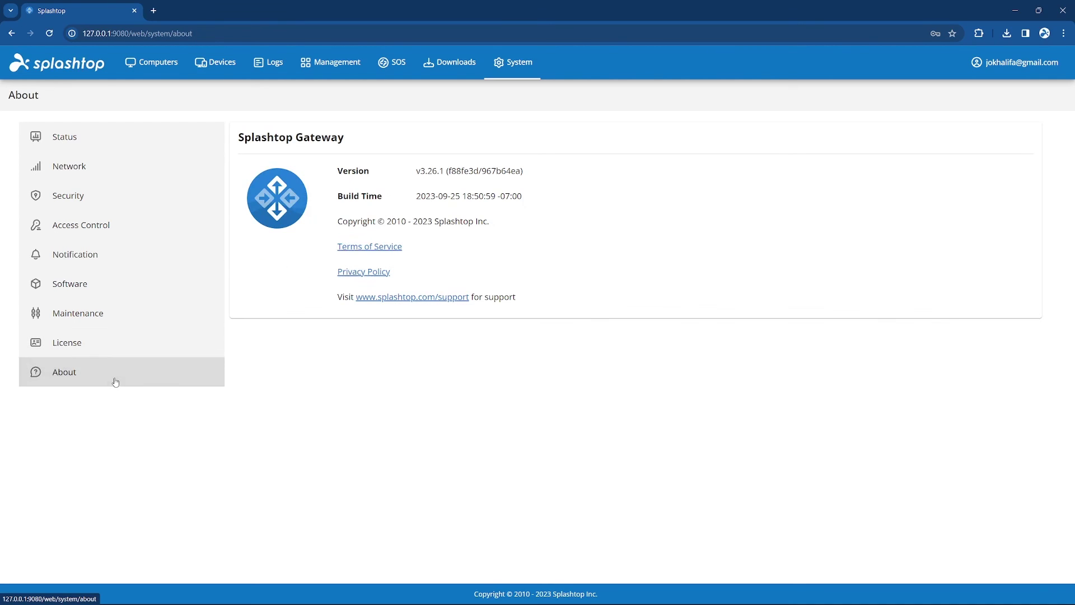